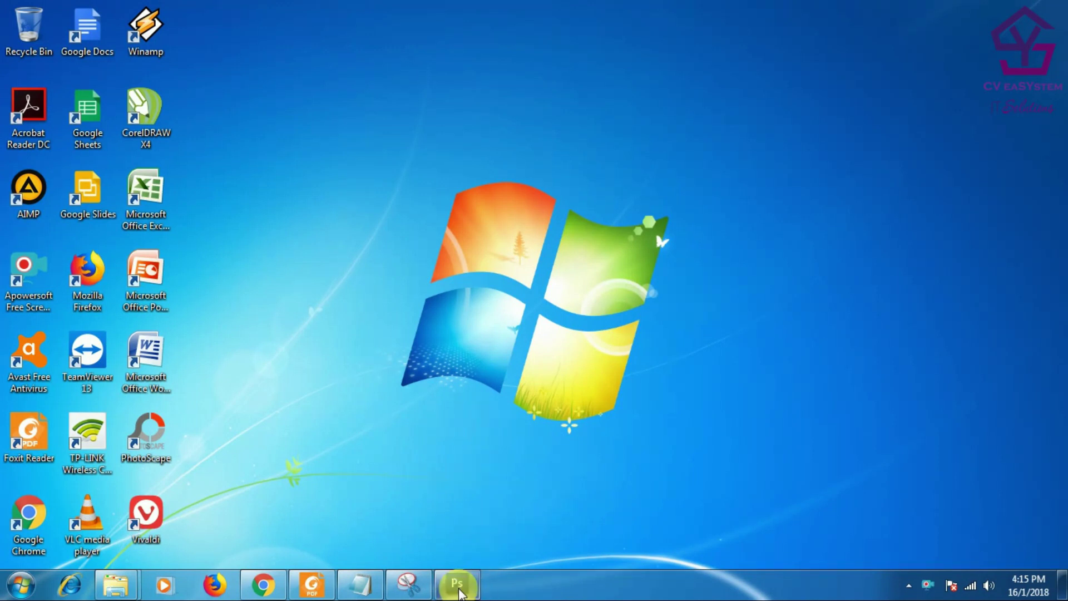
Step: Bring Photoshop back from the taskbar and maximize its window to full screen
{"action": "left_click", "coordinate": [456, 584]}
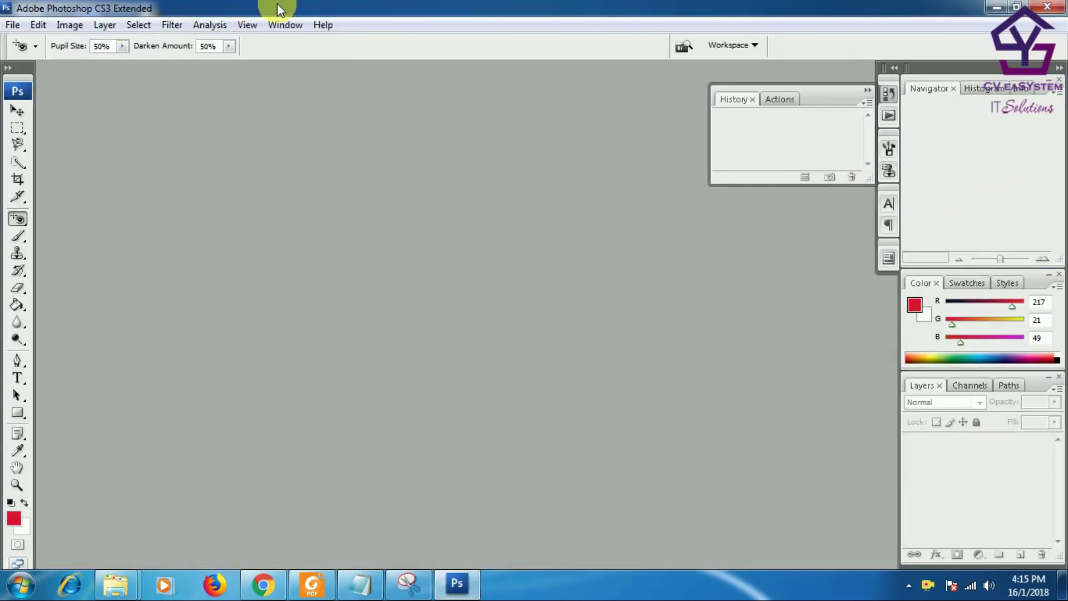
{"action": "double_click", "coordinate": [309, 2]}
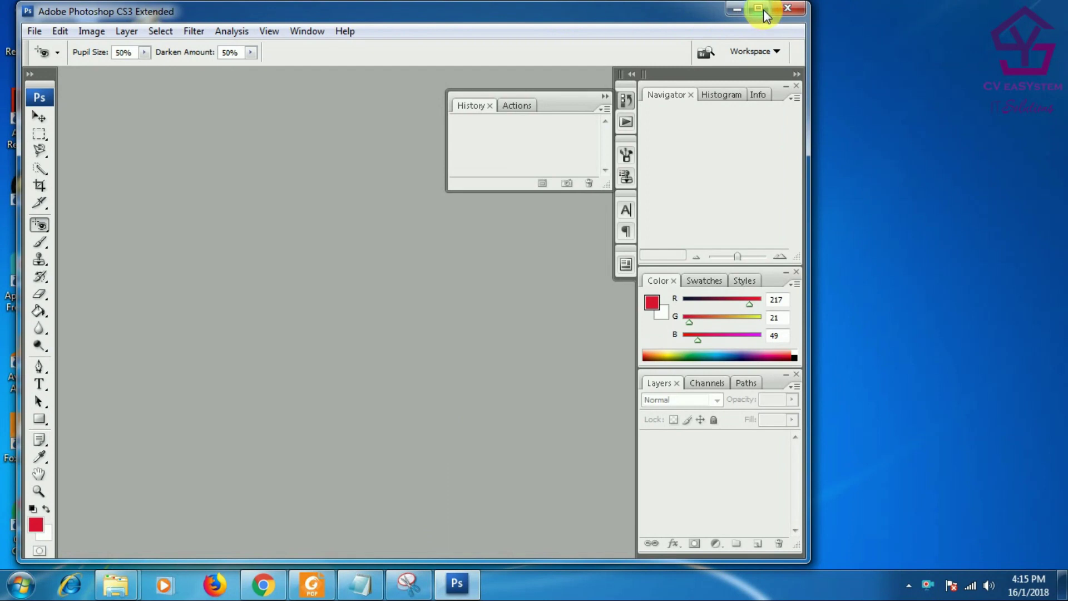
{"action": "left_click", "coordinate": [759, 9]}
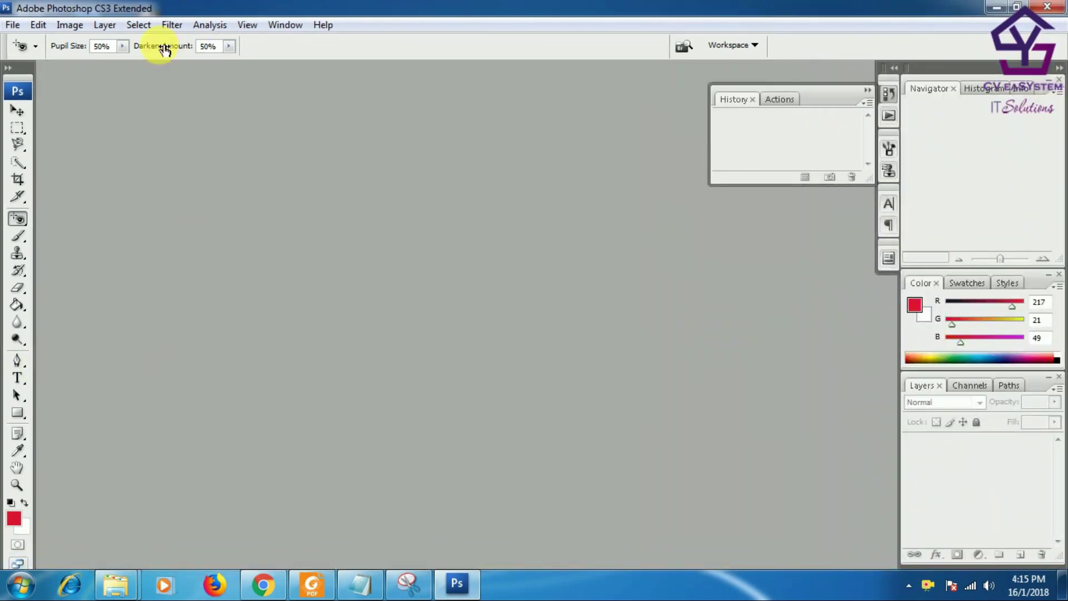
Step: Make the Brush Tool the active tool from the toolbox flyout
{"action": "right_click", "coordinate": [21, 221]}
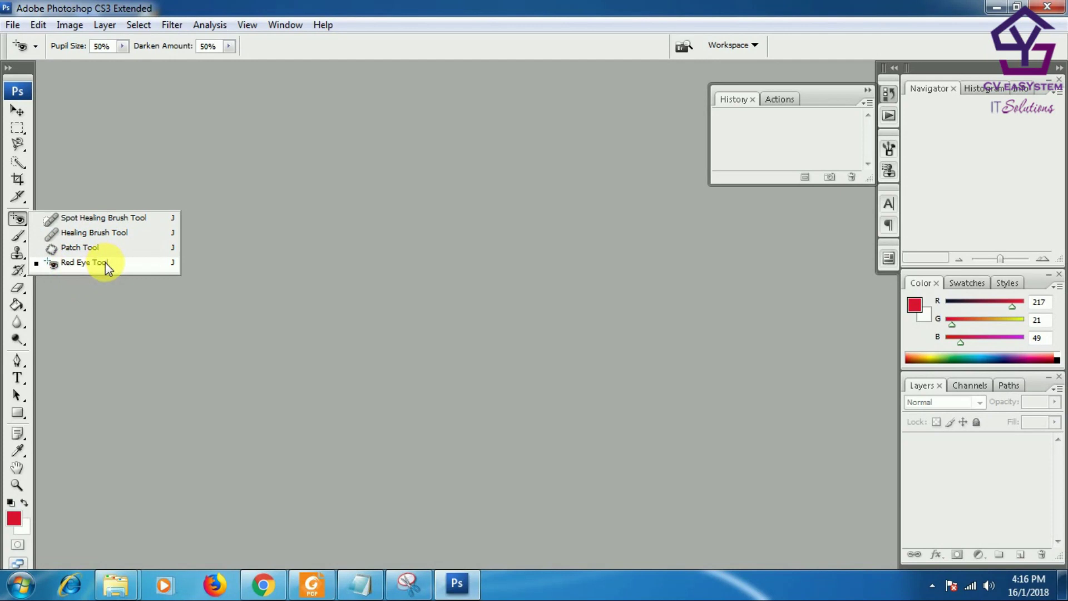
{"action": "left_click", "coordinate": [265, 200]}
{"action": "left_click", "coordinate": [19, 239]}
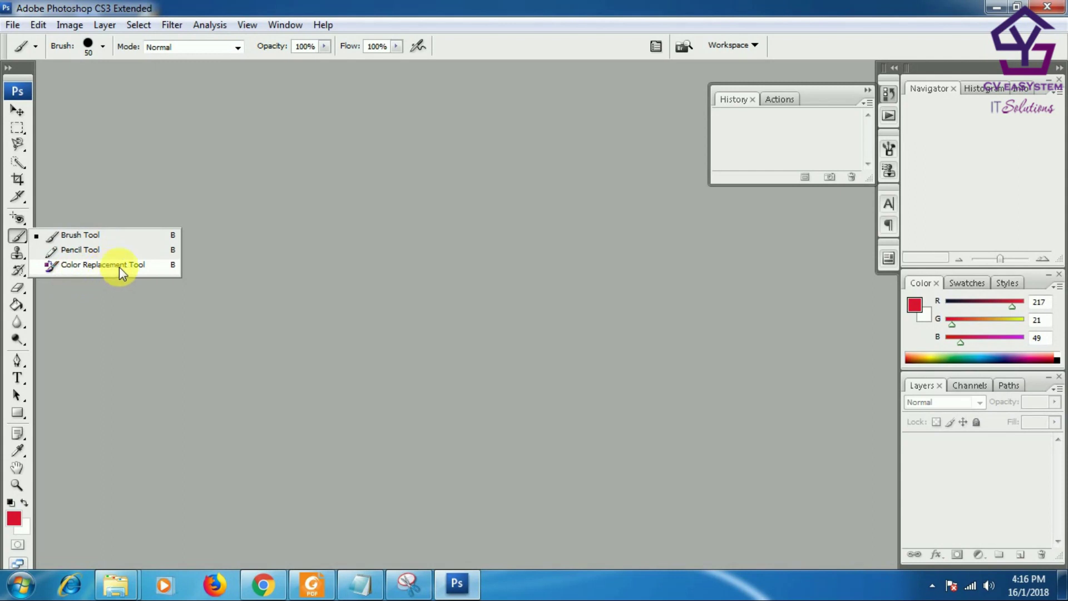
{"action": "left_click", "coordinate": [228, 258]}
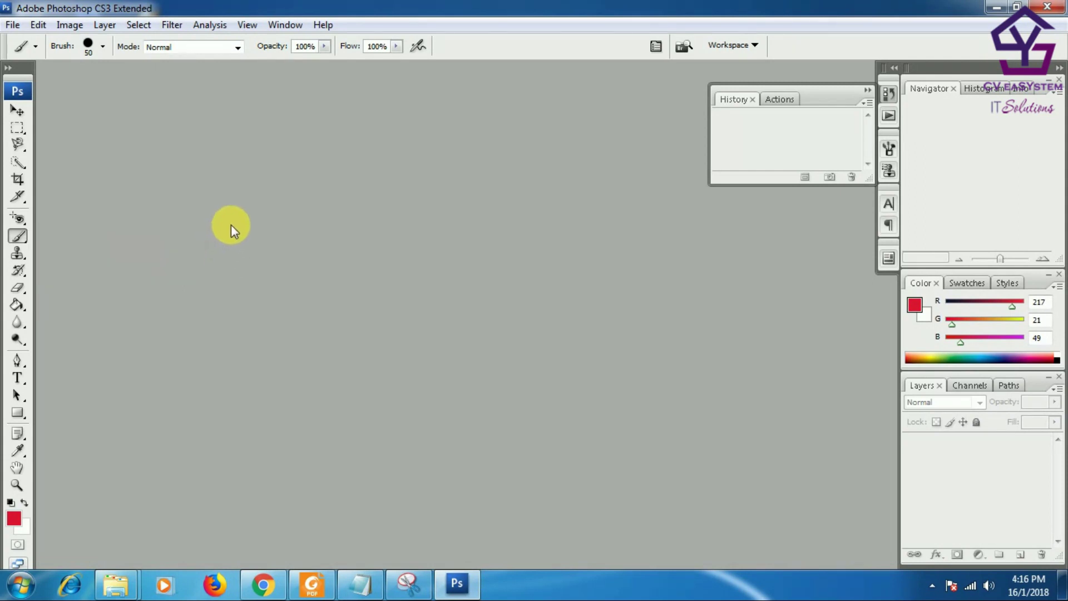
Step: Create Untitled-1 from the A4 preset at 300 pixels/inch, white background, and shift its window right
{"action": "left_click", "coordinate": [14, 25]}
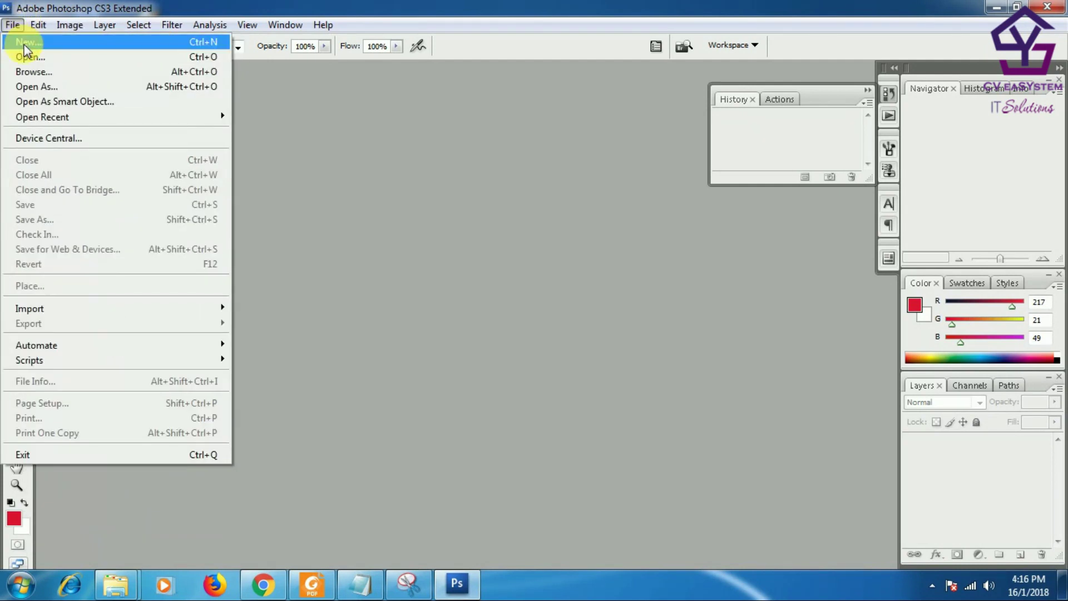
{"action": "left_click", "coordinate": [25, 42]}
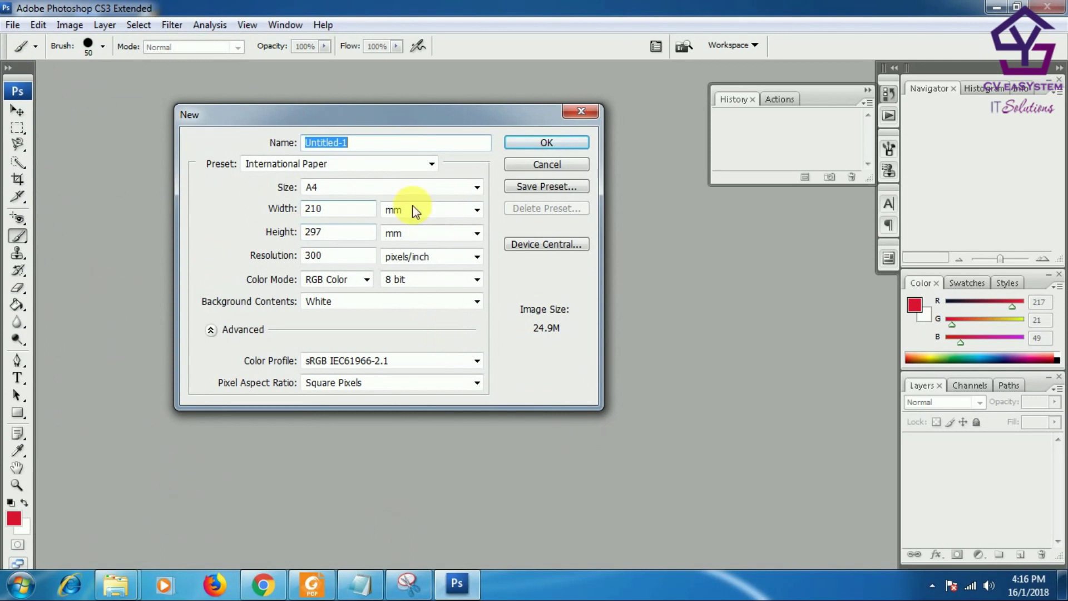
{"action": "left_click", "coordinate": [548, 143]}
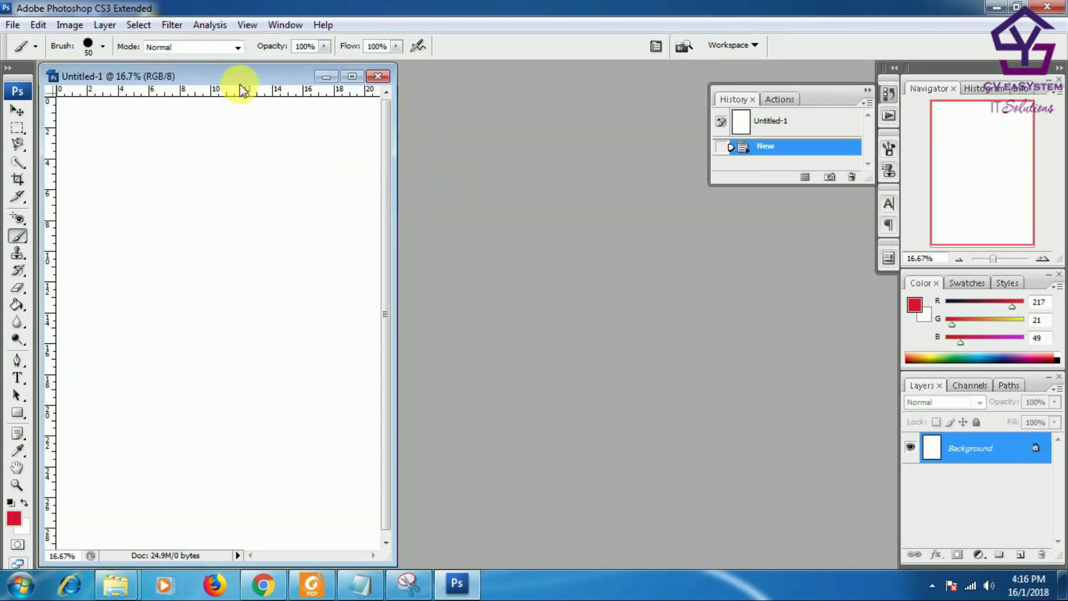
{"action": "left_click_drag", "start_coordinate": [240, 76], "coordinate": [370, 92]}
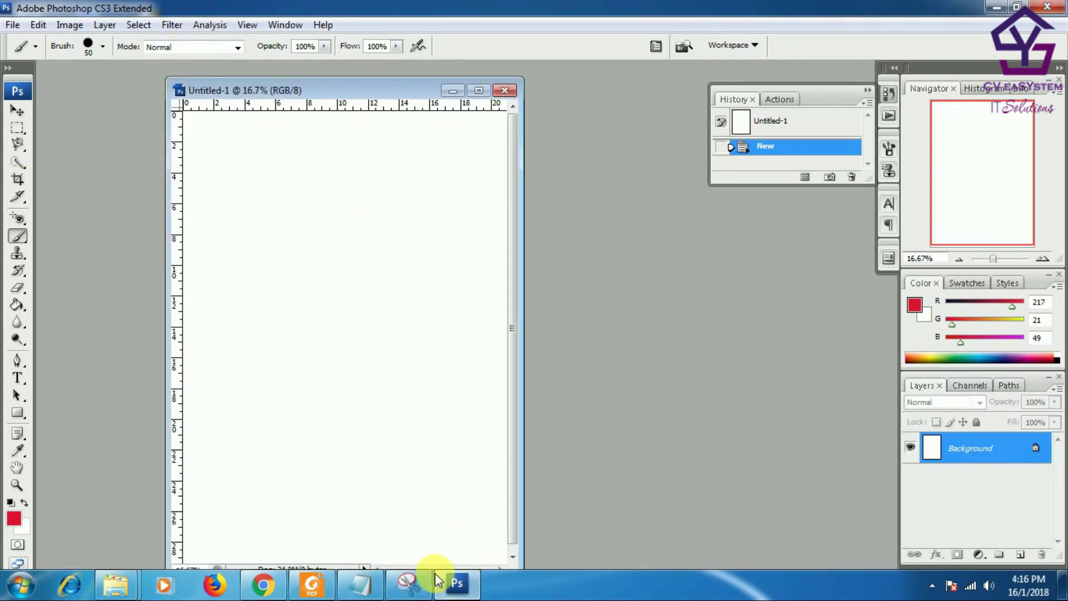
{"action": "left_click", "coordinate": [361, 584]}
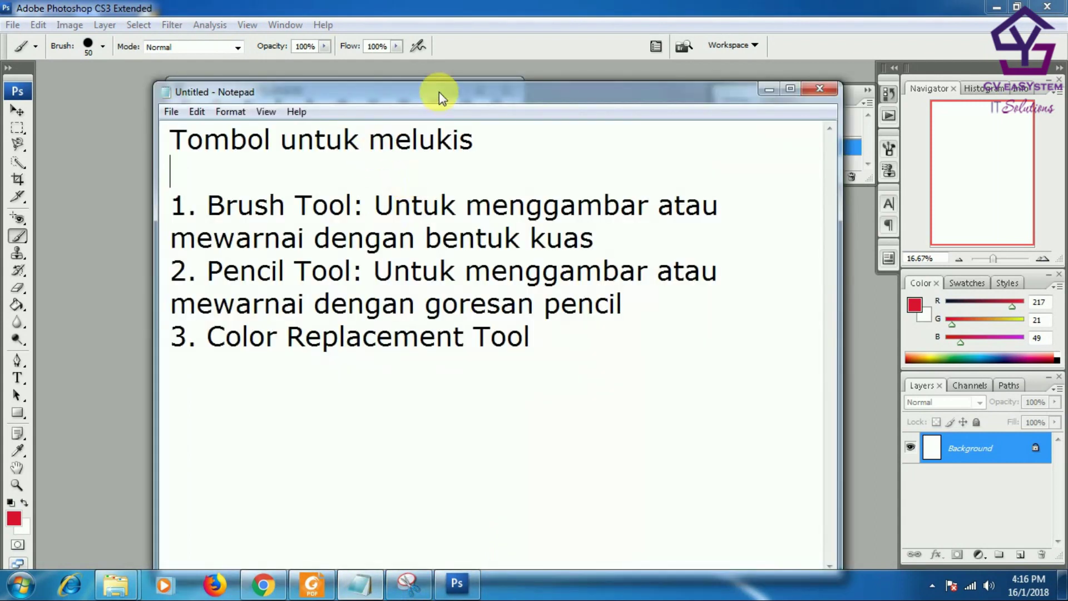
{"action": "left_click_drag", "start_coordinate": [439, 91], "coordinate": [501, 91]}
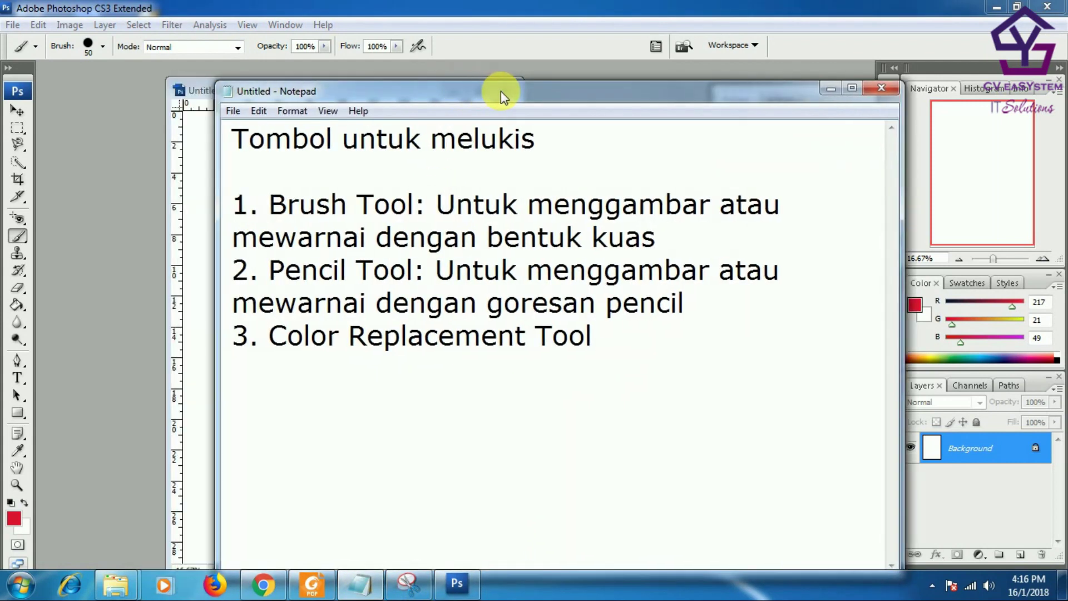
{"action": "left_click", "coordinate": [12, 232]}
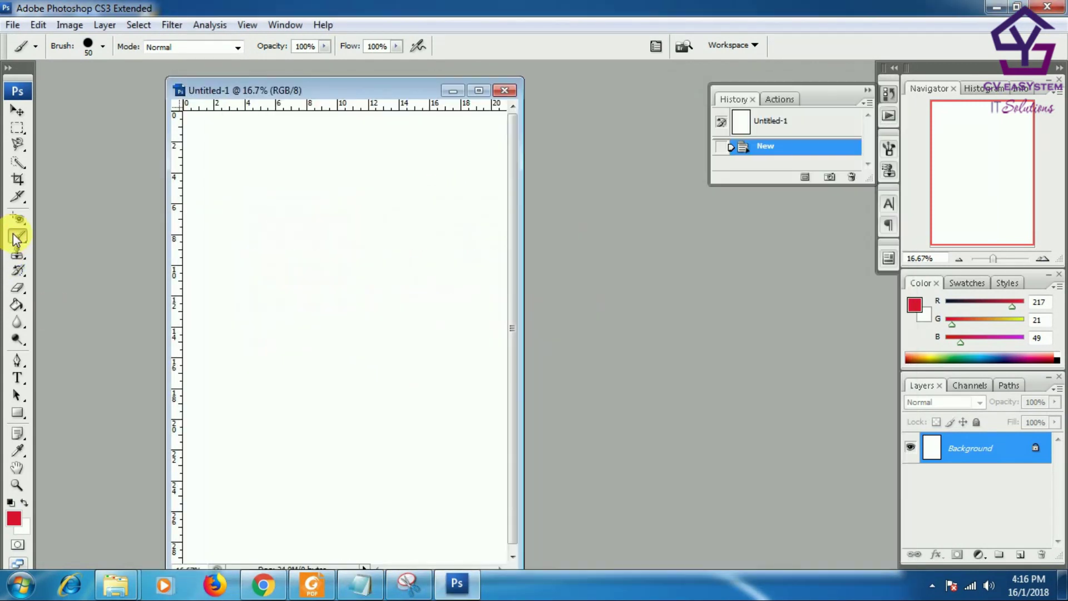
{"action": "right_click", "coordinate": [15, 240]}
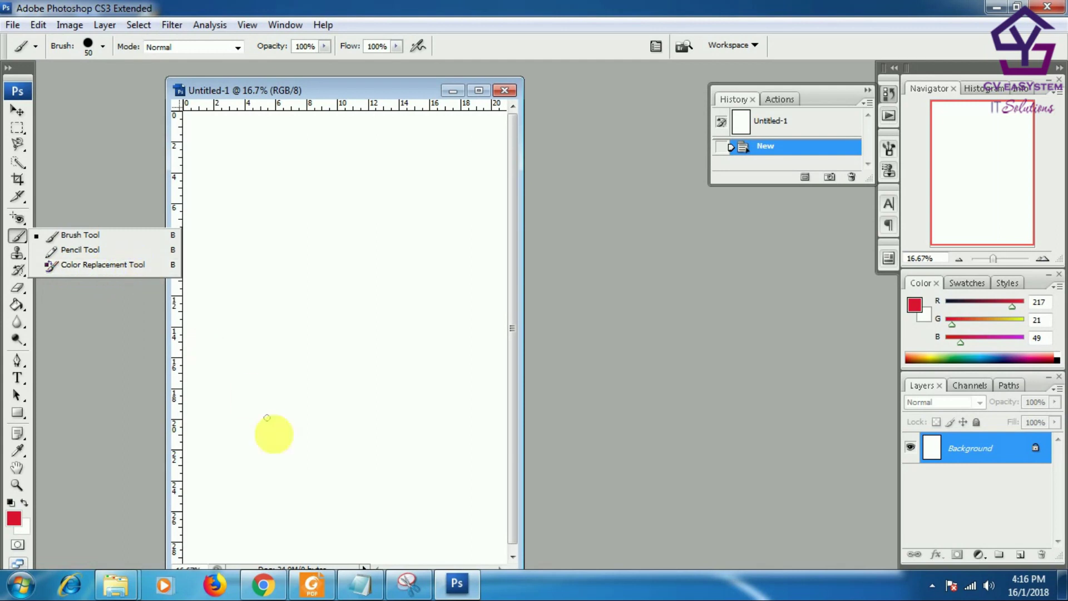
{"action": "mouse_move", "coordinate": [456, 584]}
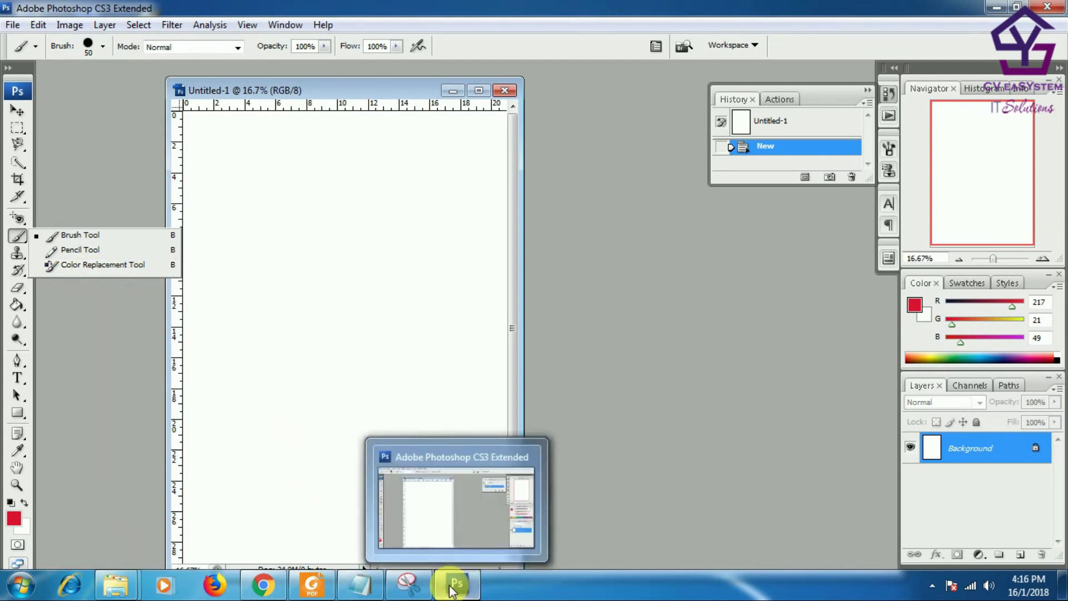
{"action": "left_click", "coordinate": [359, 584]}
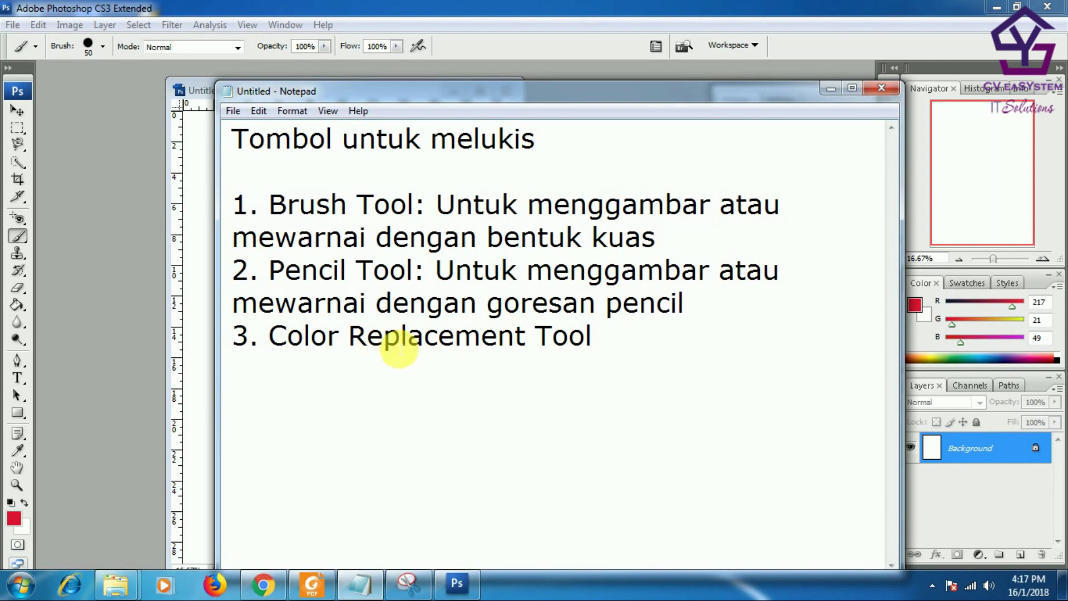
{"action": "left_click_drag", "start_coordinate": [270, 337], "coordinate": [606, 345]}
{"action": "left_click", "coordinate": [445, 356]}
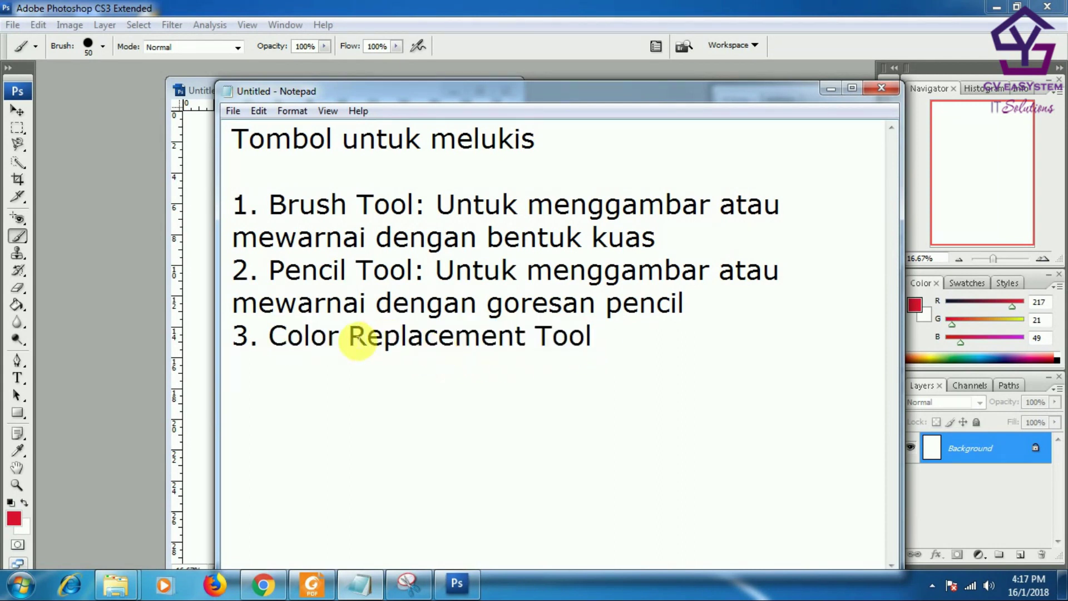
{"action": "left_click_drag", "start_coordinate": [352, 336], "coordinate": [529, 354]}
{"action": "left_click", "coordinate": [488, 375]}
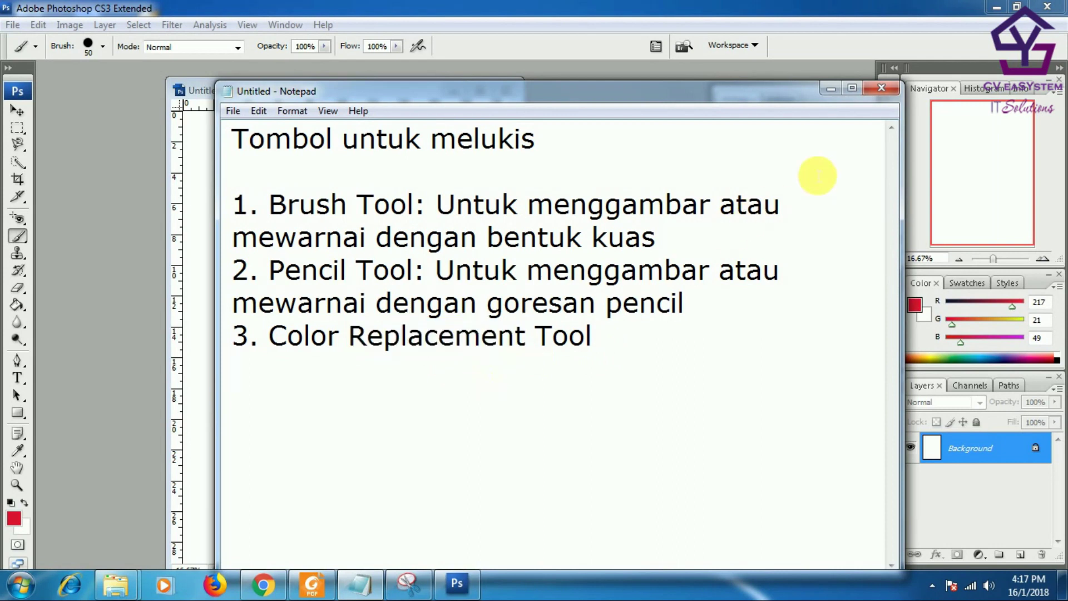
{"action": "left_click", "coordinate": [831, 88]}
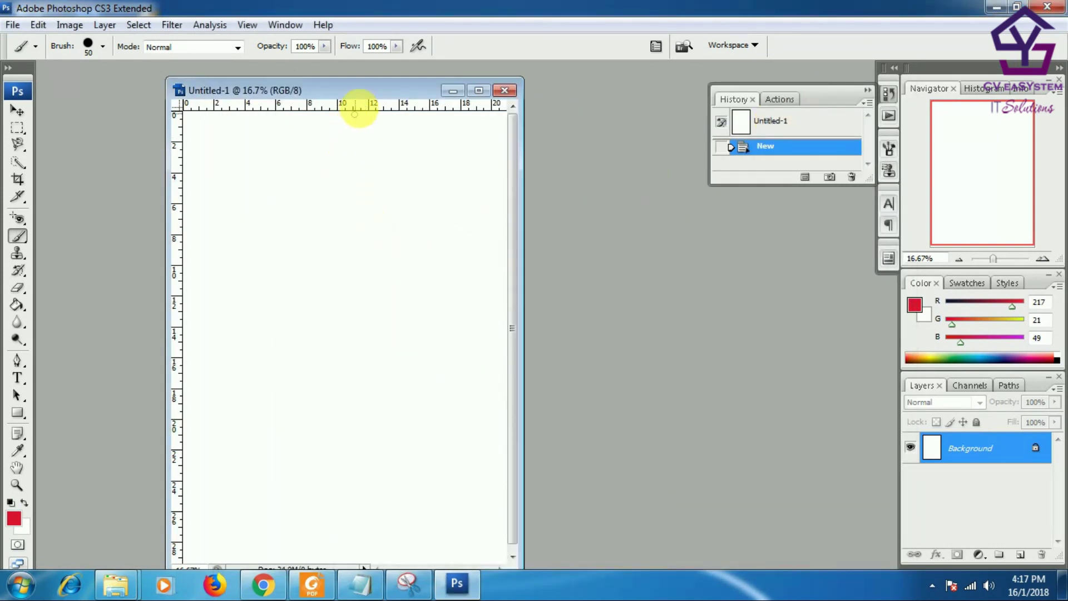
{"action": "left_click_drag", "start_coordinate": [365, 90], "coordinate": [401, 92]}
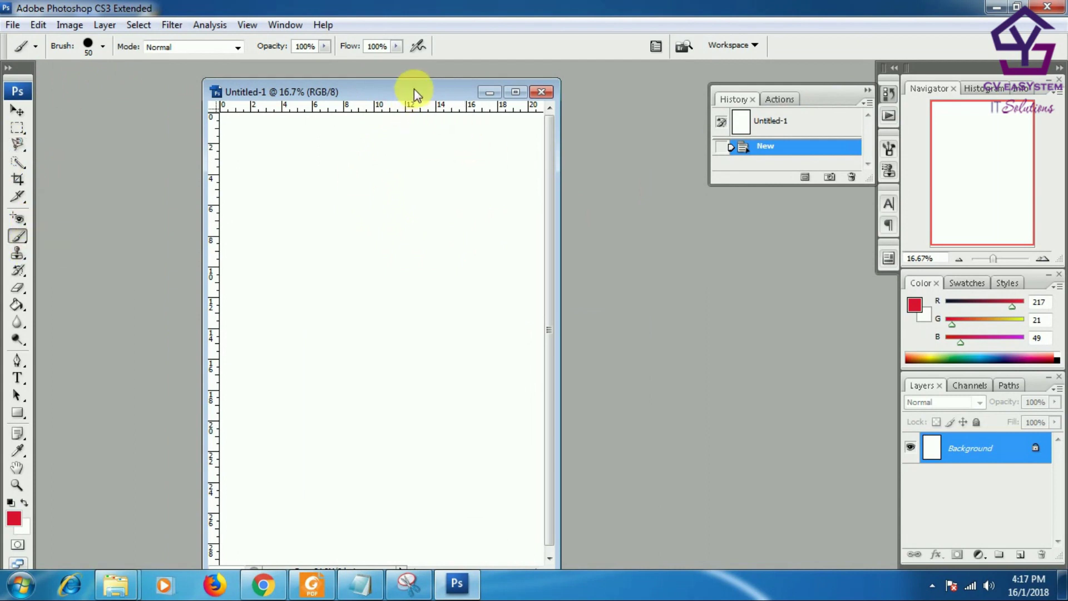
{"action": "left_click_drag", "start_coordinate": [414, 89], "coordinate": [423, 86]}
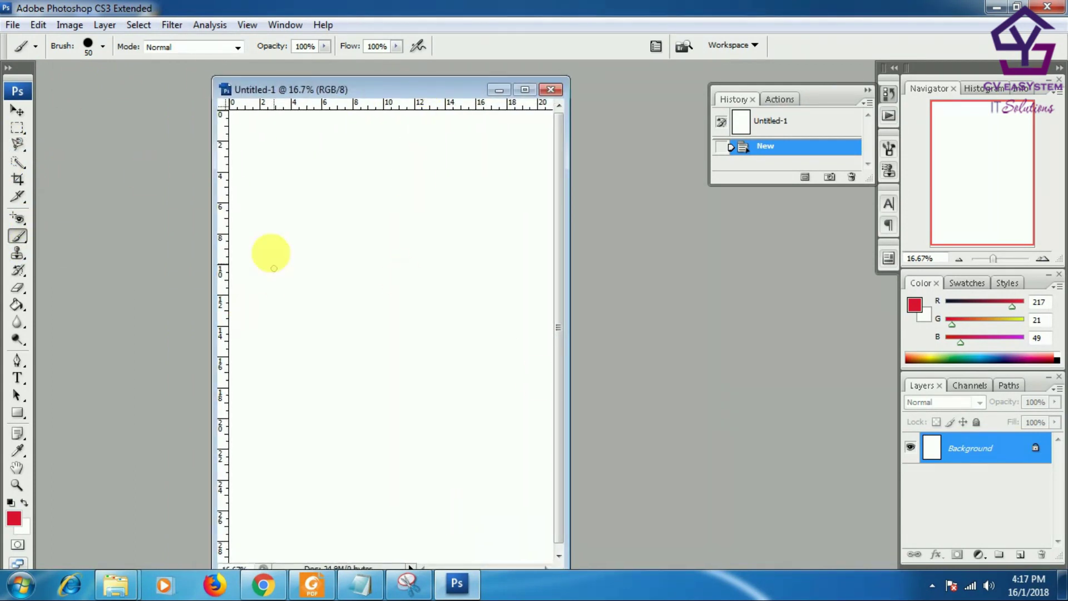
Step: Try different brush diameters, hardness values and the 1 px and 2 px hard presets
{"action": "left_click", "coordinate": [19, 243]}
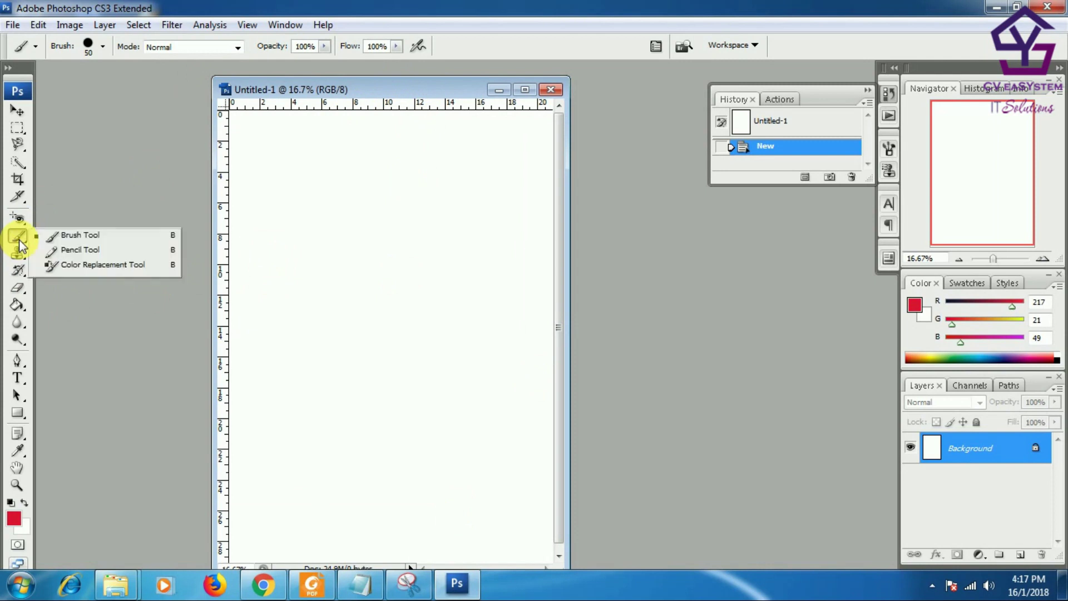
{"action": "left_click", "coordinate": [110, 238]}
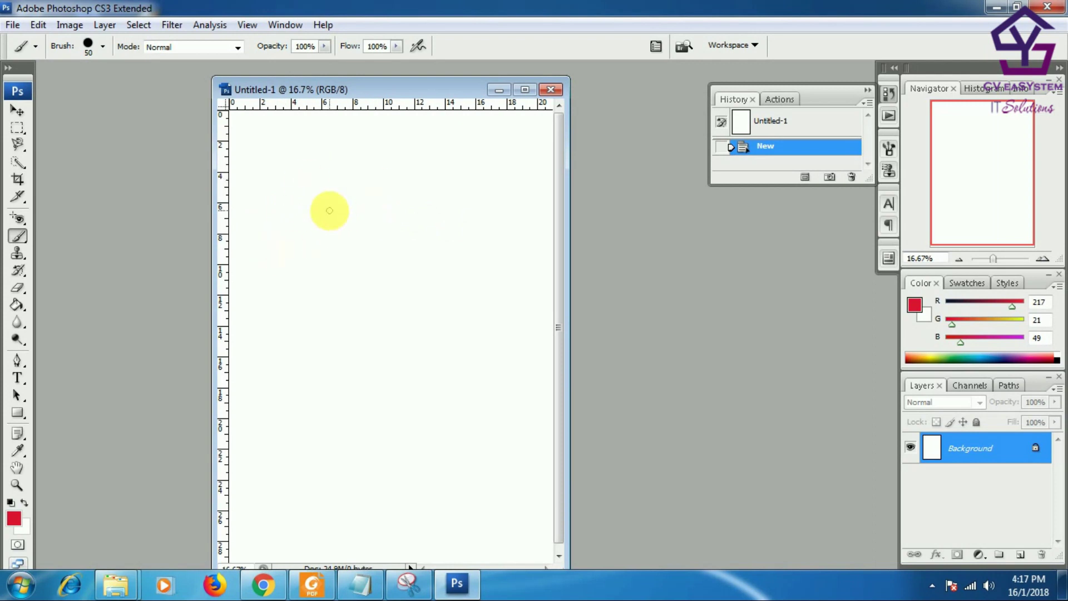
{"action": "left_click", "coordinate": [103, 49]}
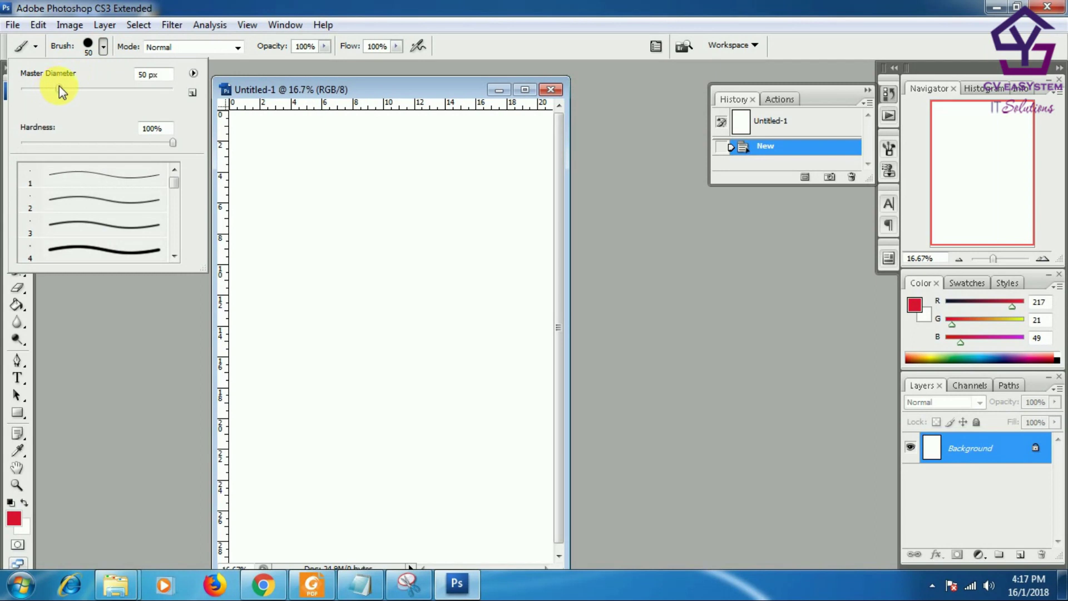
{"action": "left_click_drag", "start_coordinate": [61, 88], "coordinate": [103, 93]}
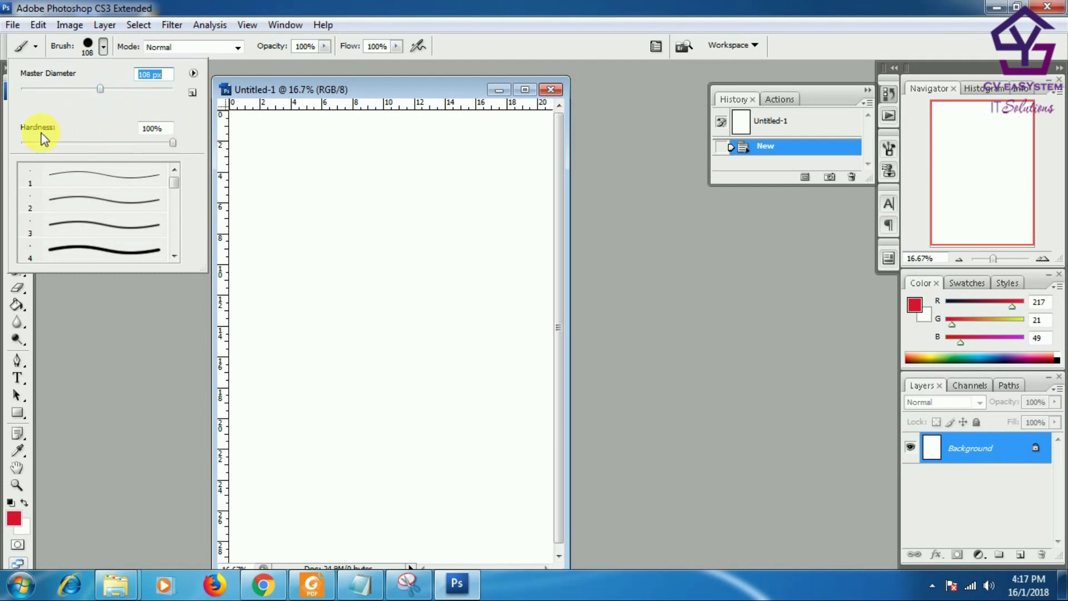
{"action": "mouse_move", "coordinate": [173, 143]}
{"action": "left_mouse_down"}
{"action": "mouse_move", "coordinate": [146, 143]}
{"action": "mouse_move", "coordinate": [171, 142]}
{"action": "left_mouse_up"}
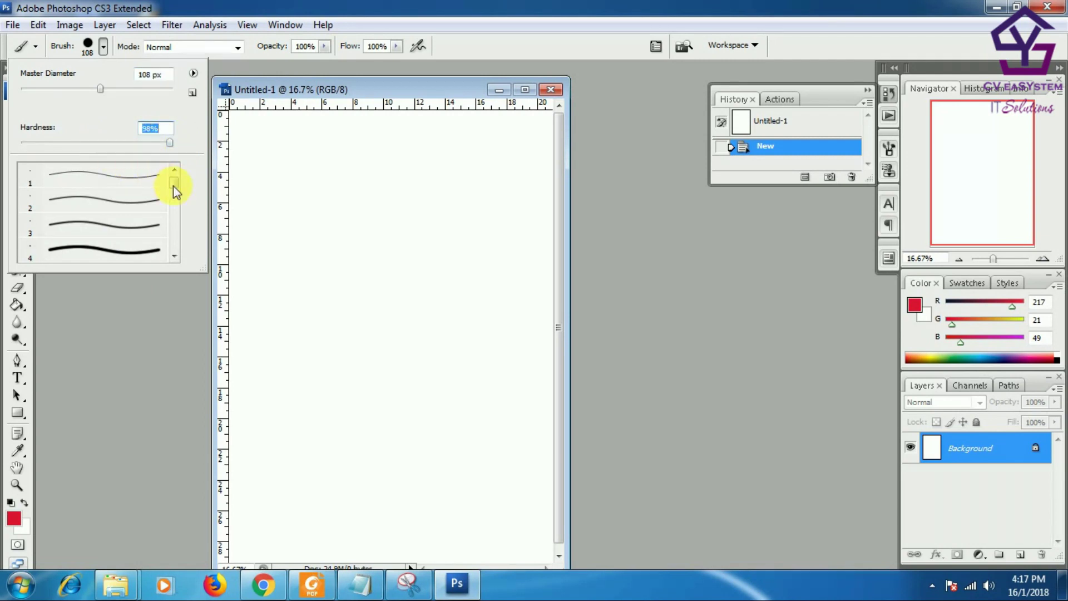
{"action": "mouse_move", "coordinate": [176, 187]}
{"action": "left_mouse_down"}
{"action": "mouse_move", "coordinate": [176, 245]}
{"action": "mouse_move", "coordinate": [175, 179]}
{"action": "left_mouse_up"}
{"action": "left_click", "coordinate": [106, 202]}
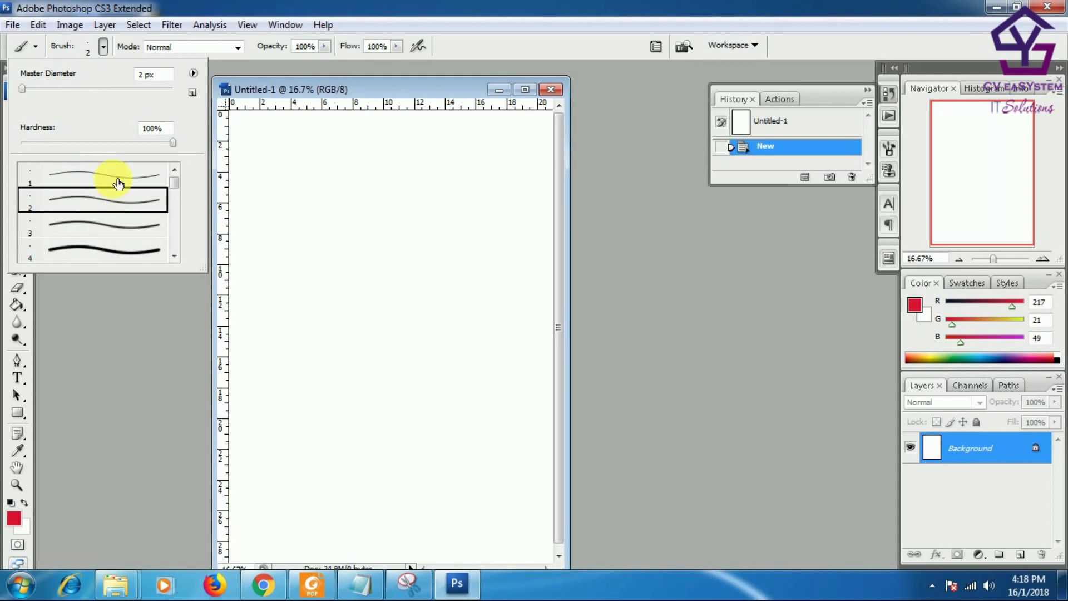
{"action": "left_click", "coordinate": [119, 177]}
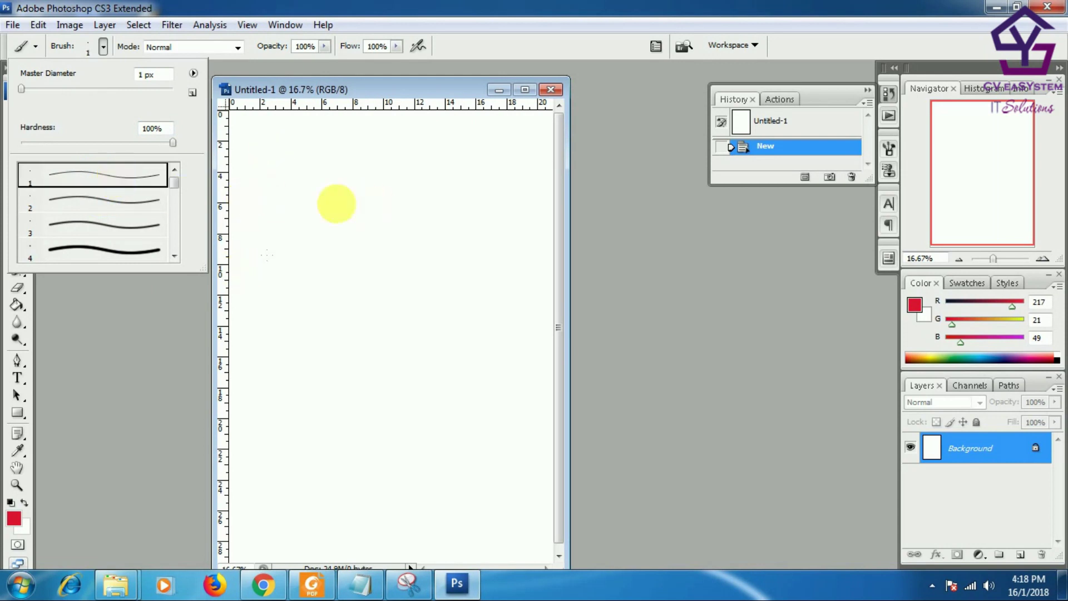
{"action": "left_click", "coordinate": [103, 49]}
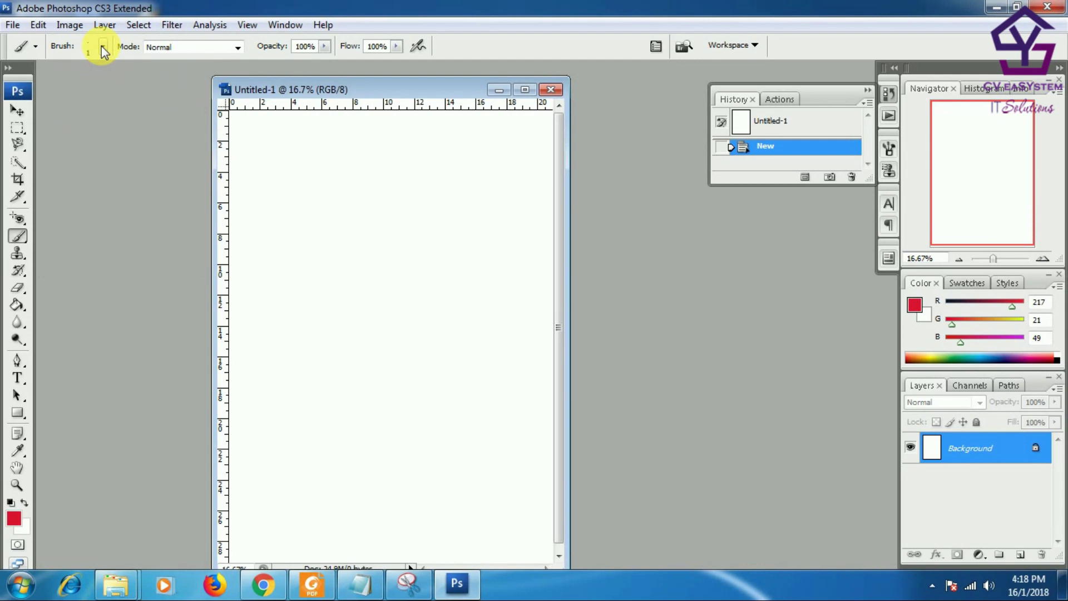
Step: Set the brush Master Diameter to 116 px at 100% hardness and dismiss the invalid-value warning
{"action": "left_click", "coordinate": [103, 47]}
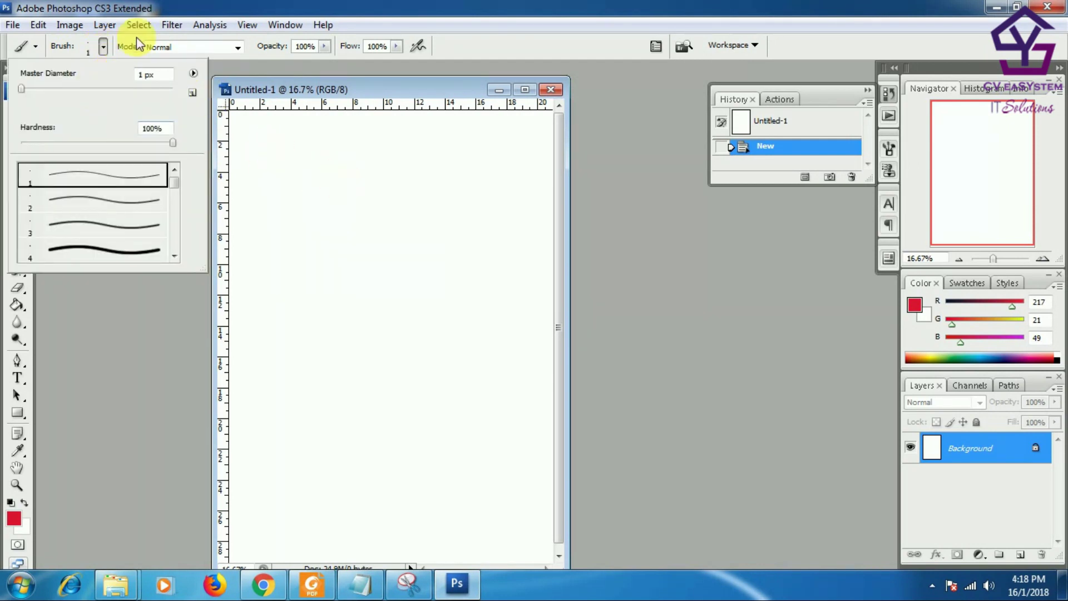
{"action": "left_click", "coordinate": [104, 89]}
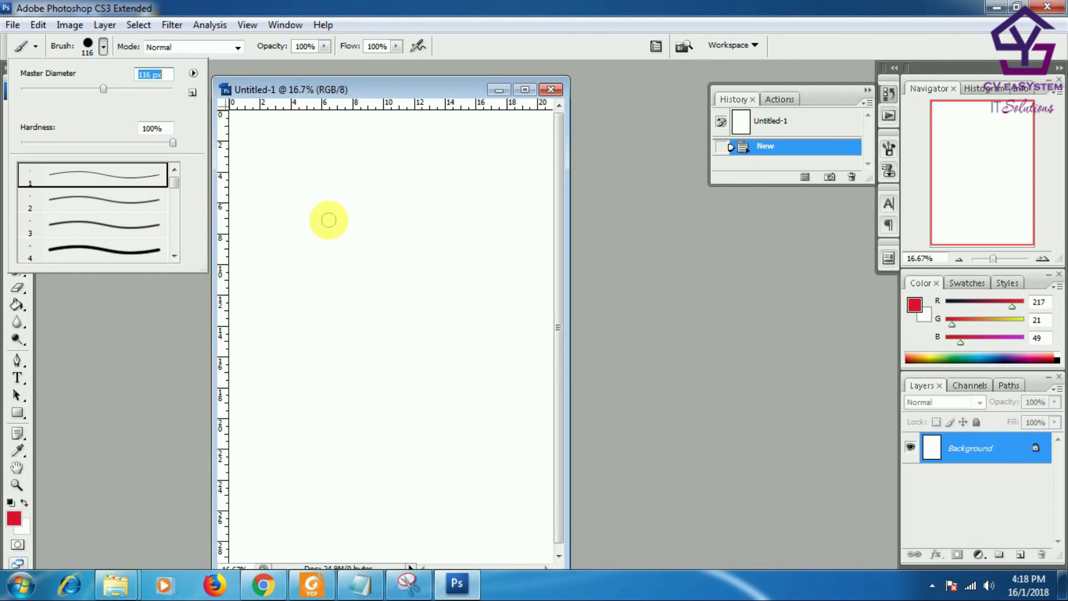
{"action": "type", "text": "1"}
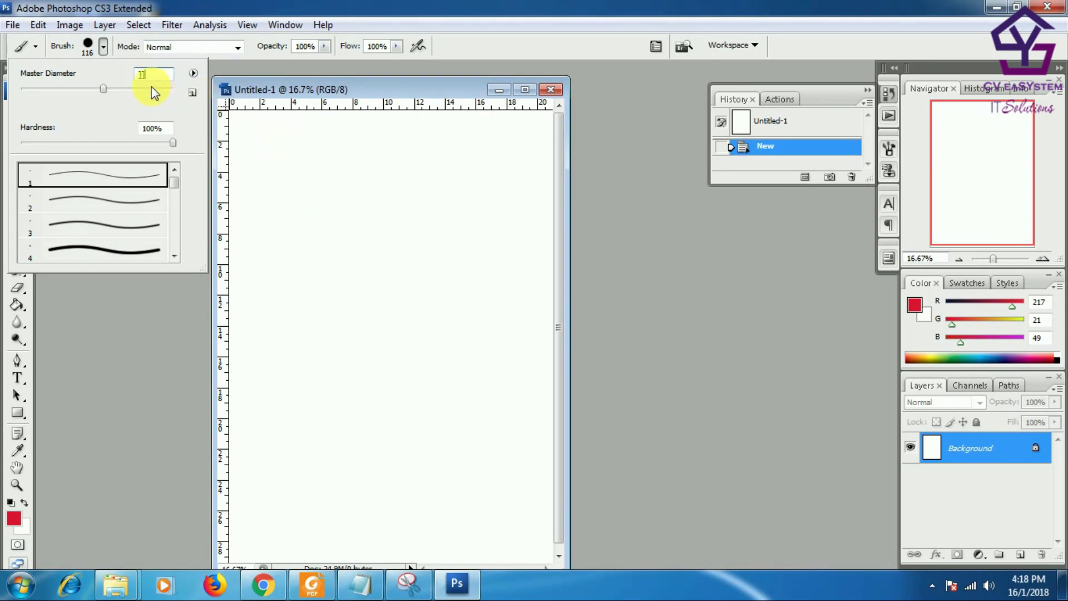
{"action": "left_click", "coordinate": [265, 61]}
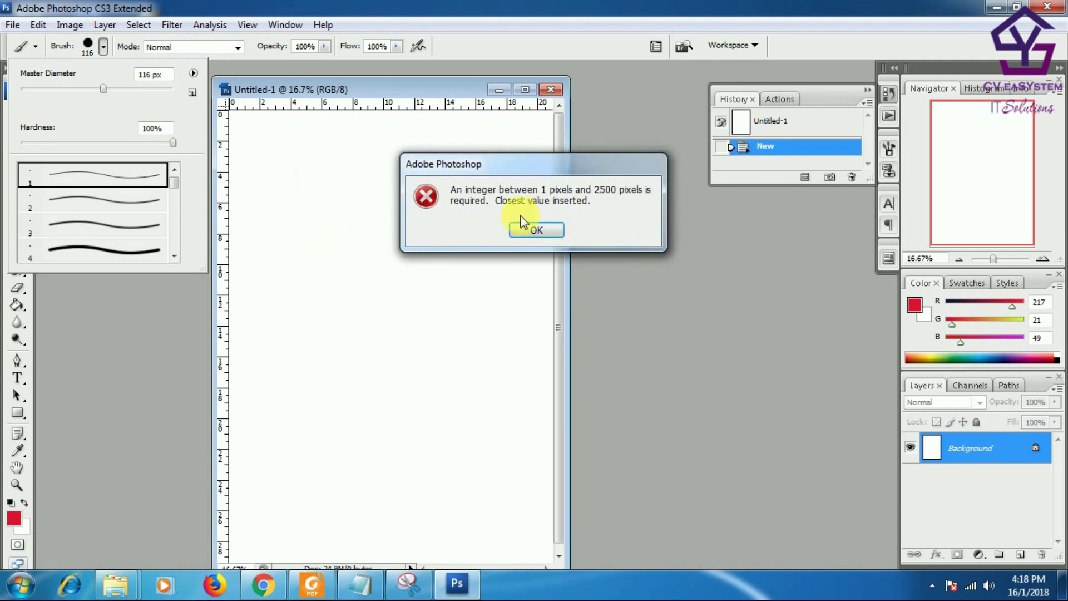
{"action": "left_click", "coordinate": [538, 231]}
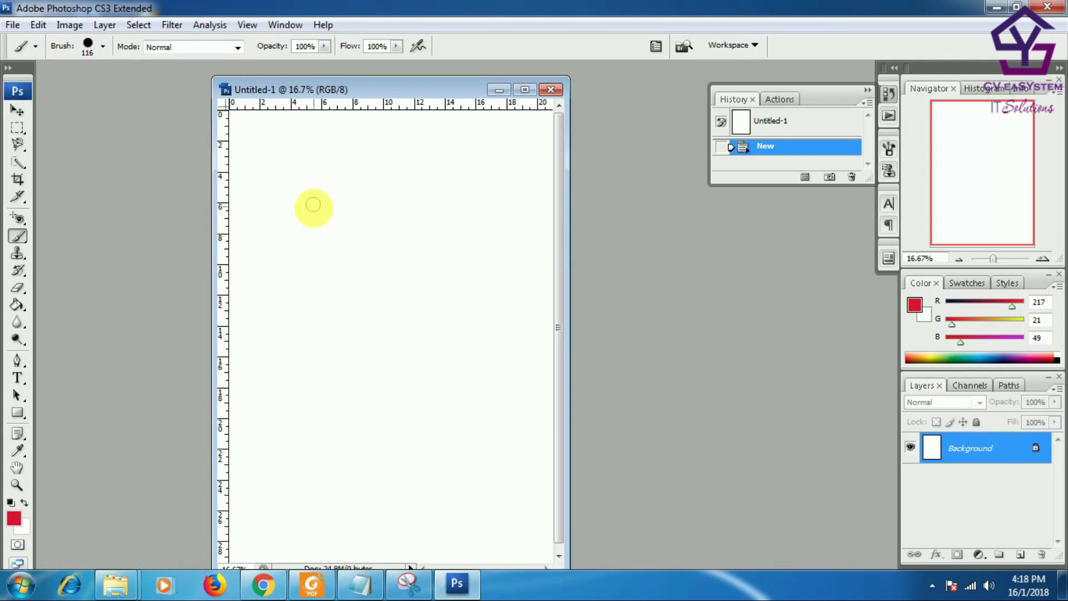
Step: Resize the brush to 300 px with the ] and [ keys and show the Mode list
{"action": "key", "text": "bracketright"}
{"action": "key", "text": "bracketright"}
{"action": "key", "text": "bracketright"}
{"action": "key", "text": "bracketright"}
{"action": "key", "text": "bracketright"}
{"action": "key", "text": "bracketright"}
{"action": "key", "text": "bracketright"}
{"action": "key", "text": "bracketright"}
{"action": "key", "text": "bracketright"}
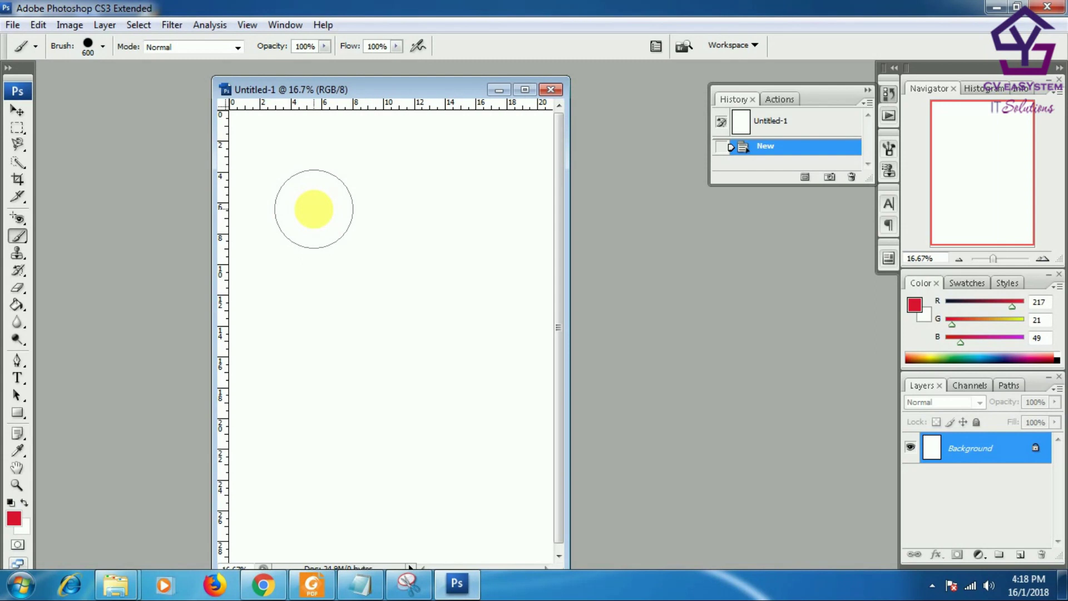
{"action": "key", "text": "bracketright"}
{"action": "key", "text": "bracketright"}
{"action": "key", "text": "bracketright"}
{"action": "key", "text": "bracketright"}
{"action": "key", "text": "bracketleft"}
{"action": "key", "text": "bracketleft"}
{"action": "key", "text": "bracketleft"}
{"action": "key", "text": "bracketleft"}
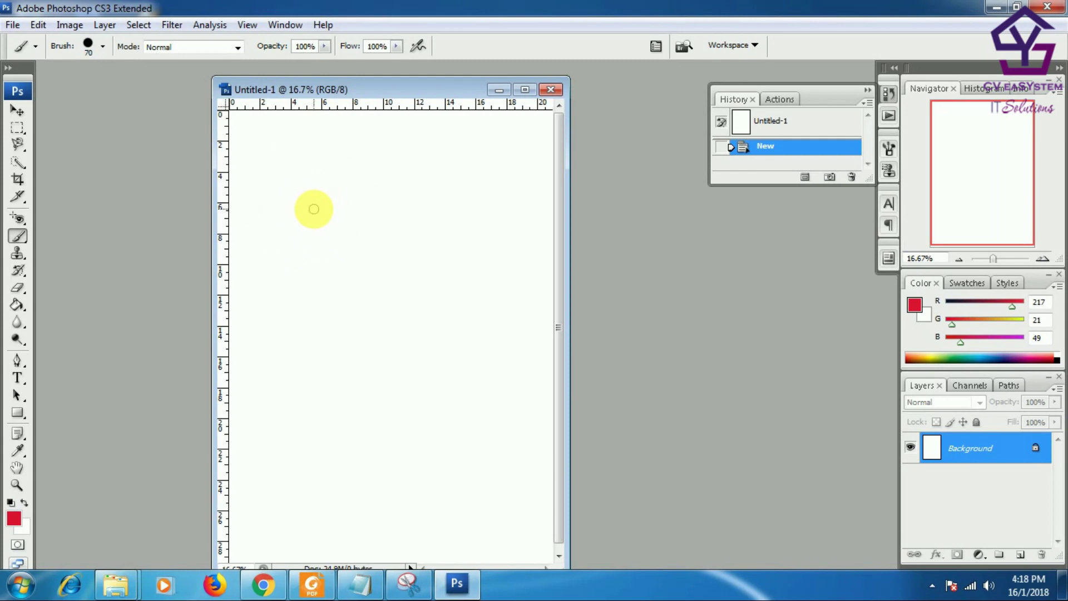
{"action": "key", "text": "bracketright"}
{"action": "key", "text": "bracketright"}
{"action": "key", "text": "bracketright"}
{"action": "key", "text": "bracketright"}
{"action": "key", "text": "bracketright"}
{"action": "key", "text": "bracketright"}
{"action": "key", "text": "bracketright"}
{"action": "key", "text": "bracketright"}
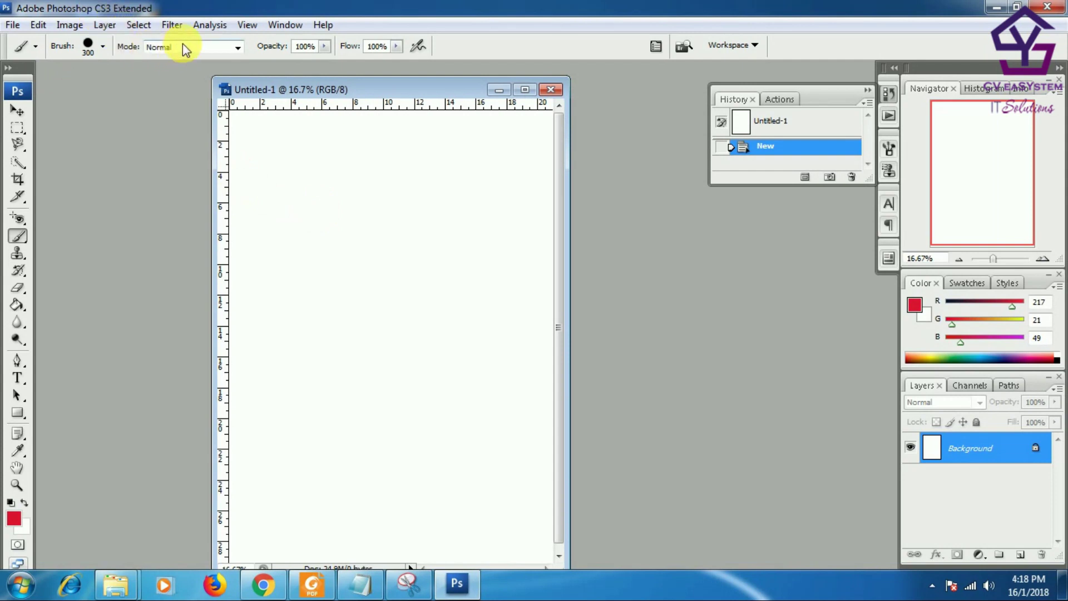
{"action": "left_click", "coordinate": [185, 47]}
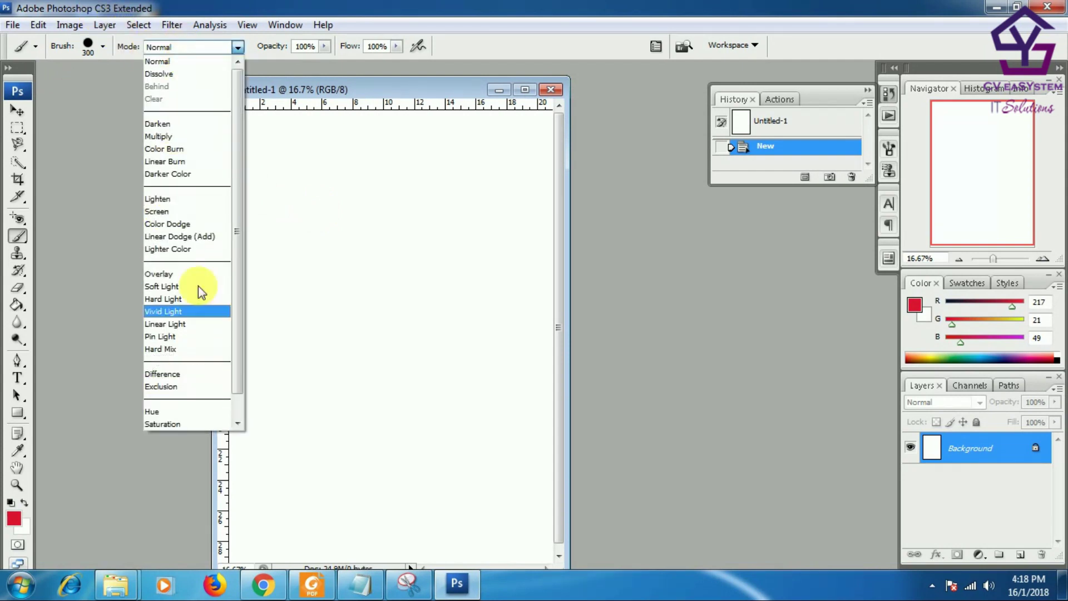
Step: Keep Normal mode at 100% opacity and shrink the brush to 150 px with [
{"action": "left_click", "coordinate": [174, 61]}
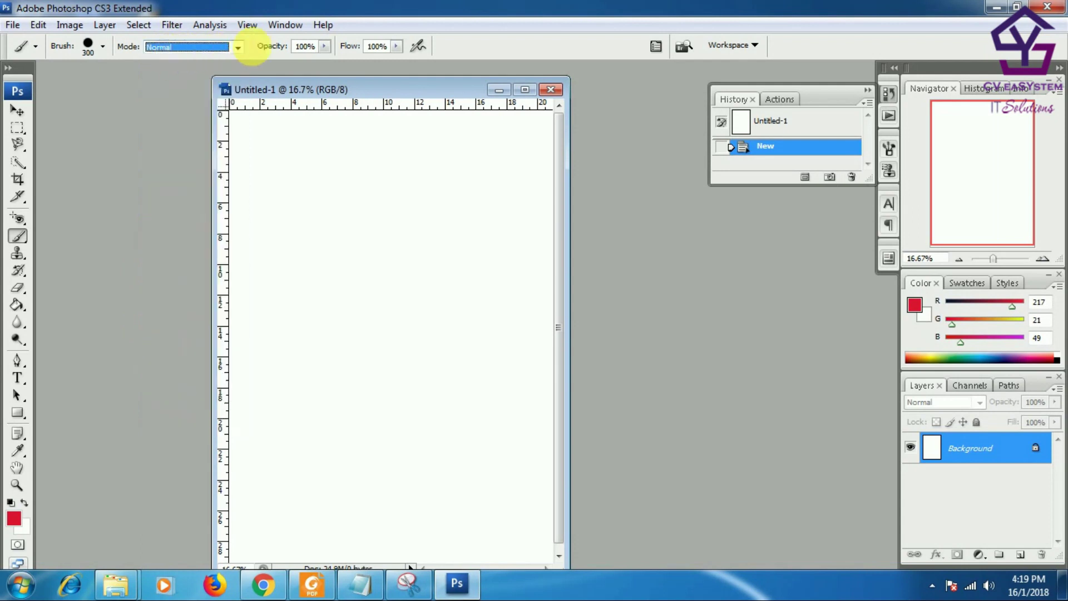
{"action": "left_click", "coordinate": [324, 47]}
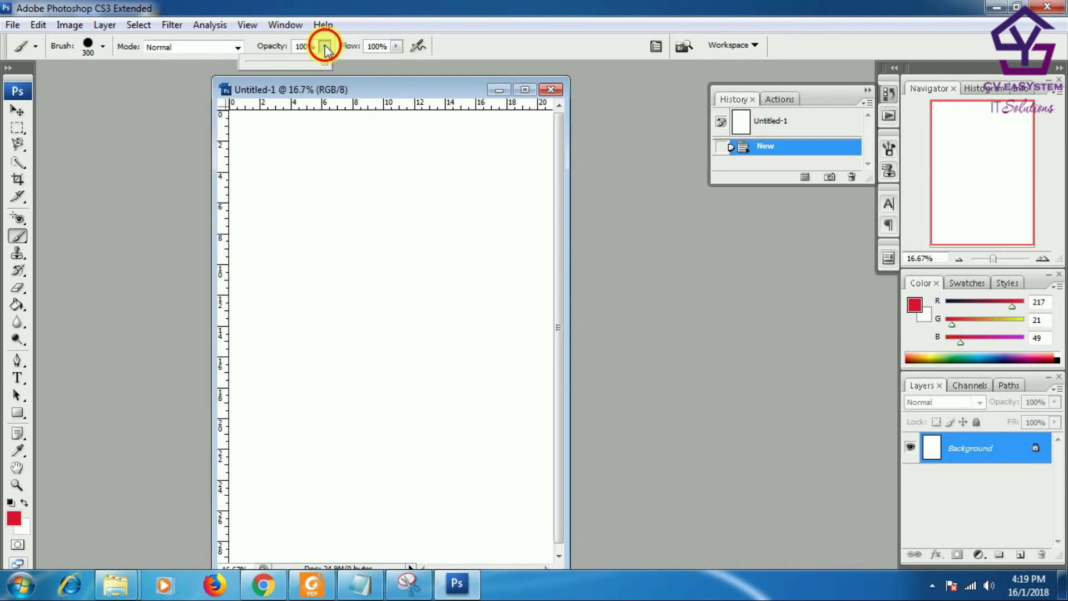
{"action": "left_click_drag", "start_coordinate": [322, 61], "coordinate": [324, 62]}
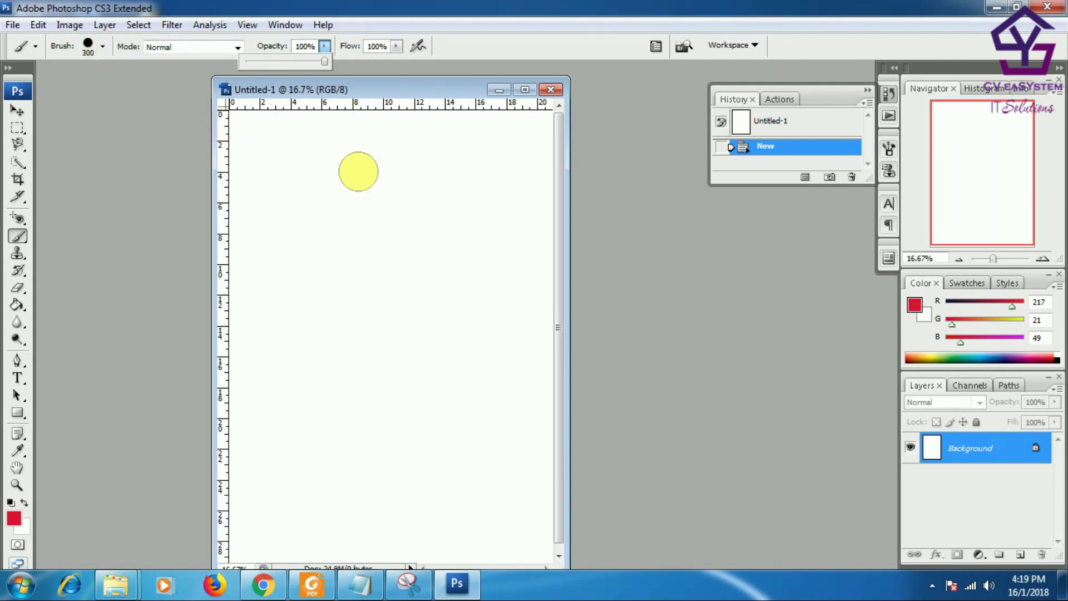
{"action": "key", "text": "bracketleft"}
{"action": "key", "text": "bracketleft"}
{"action": "key", "text": "bracketleft"}
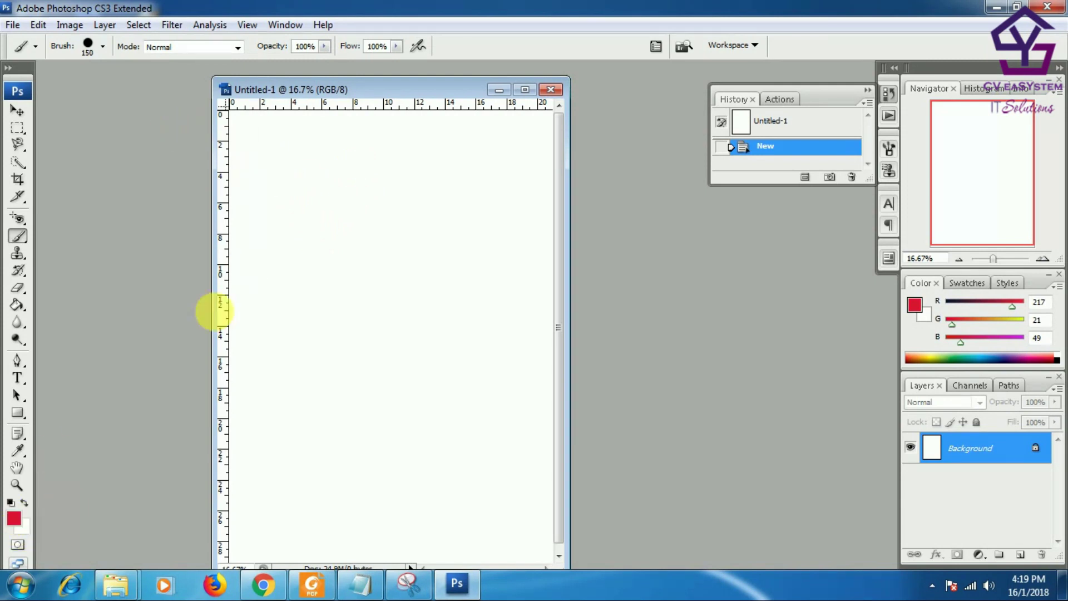
Step: Paint a red wavy stroke, switch the foreground to blue, and paint a blue stroke below it
{"action": "left_click_drag", "start_coordinate": [279, 173], "coordinate": [476, 154]}
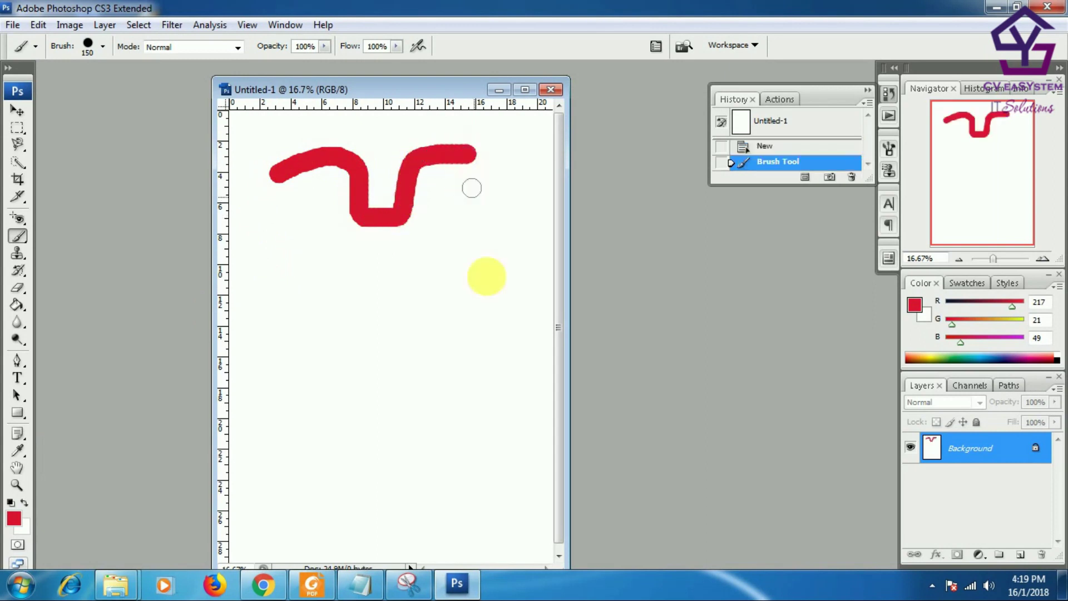
{"action": "left_click", "coordinate": [15, 521]}
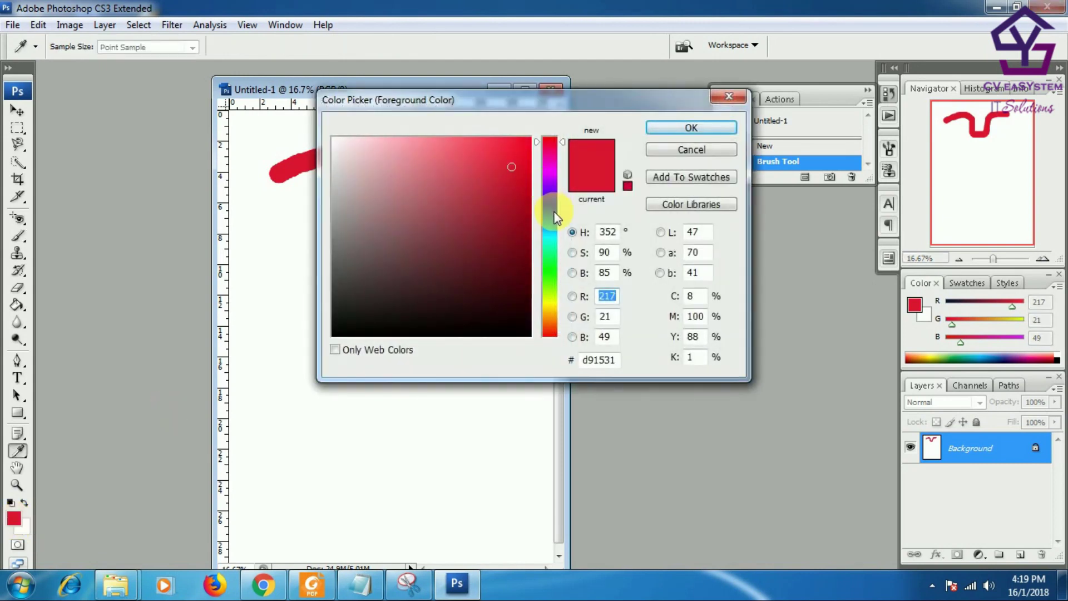
{"action": "left_click", "coordinate": [551, 198]}
{"action": "mouse_move", "coordinate": [509, 164]}
{"action": "left_mouse_down"}
{"action": "mouse_move", "coordinate": [523, 150]}
{"action": "mouse_move", "coordinate": [524, 163]}
{"action": "left_mouse_up"}
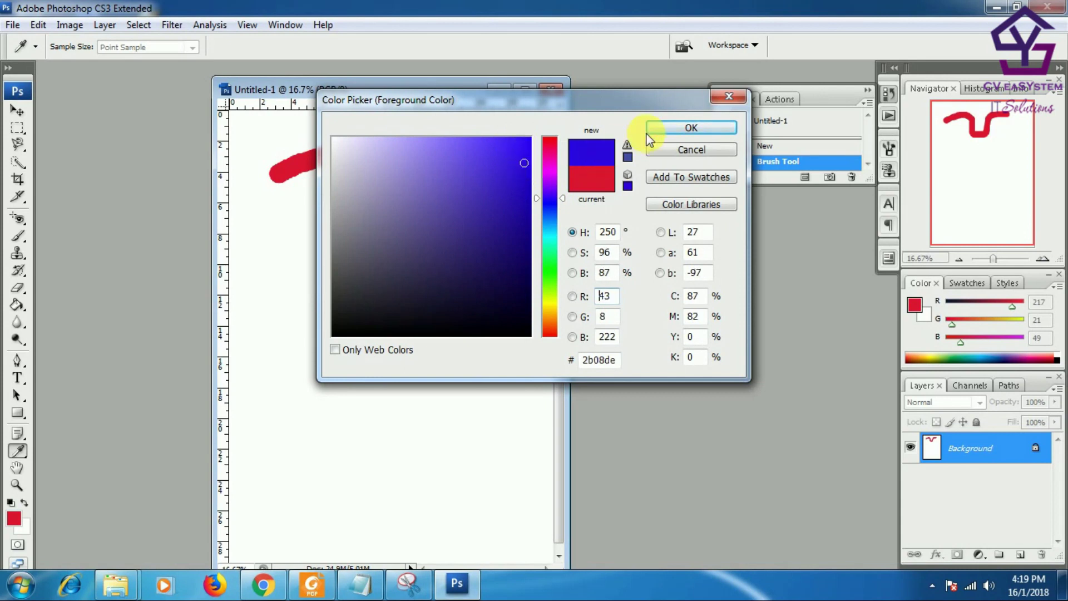
{"action": "left_click", "coordinate": [512, 152]}
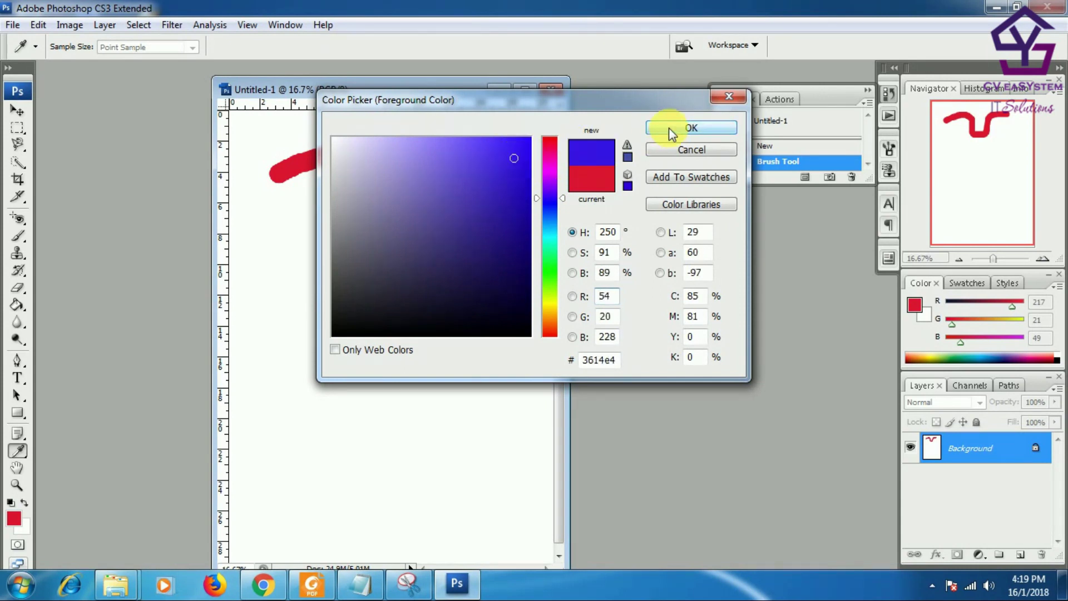
{"action": "left_click", "coordinate": [669, 128]}
{"action": "mouse_move", "coordinate": [272, 265]}
{"action": "left_mouse_down"}
{"action": "mouse_move", "coordinate": [356, 274]}
{"action": "mouse_move", "coordinate": [451, 242]}
{"action": "left_mouse_up"}
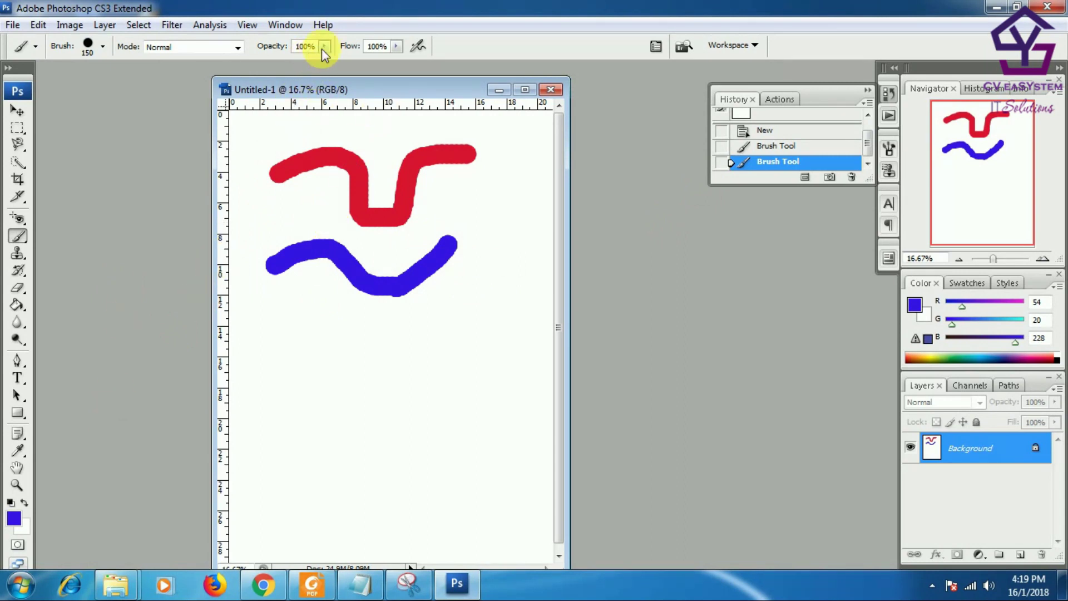
Step: Lower brush opacity to 55% and paint a paler blue stroke beneath
{"action": "left_click_drag", "start_coordinate": [322, 49], "coordinate": [288, 66]}
{"action": "left_click_drag", "start_coordinate": [273, 330], "coordinate": [442, 313]}
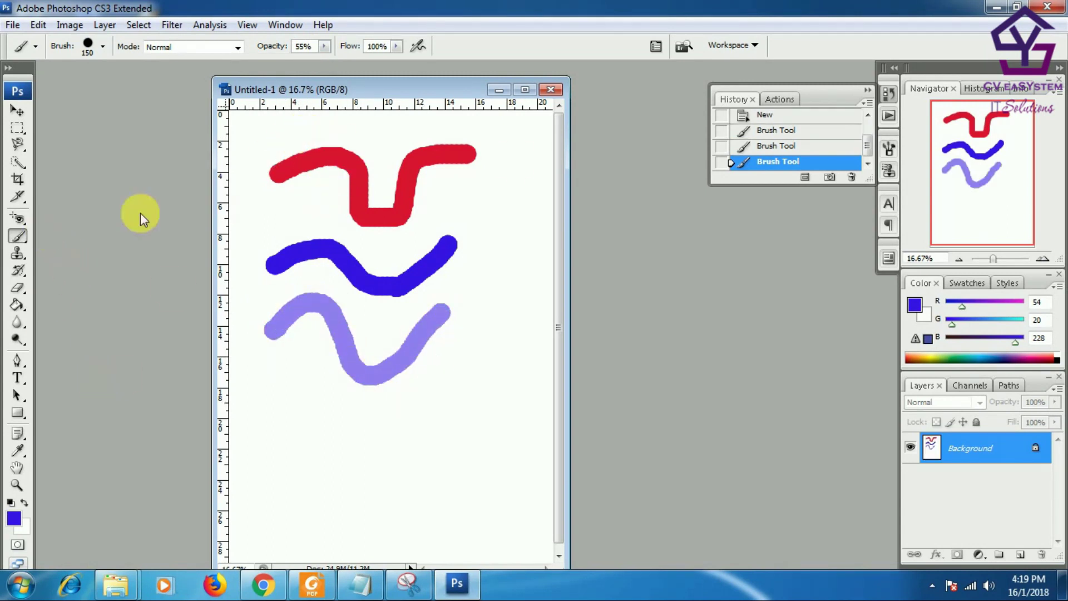
{"action": "right_click", "coordinate": [18, 236]}
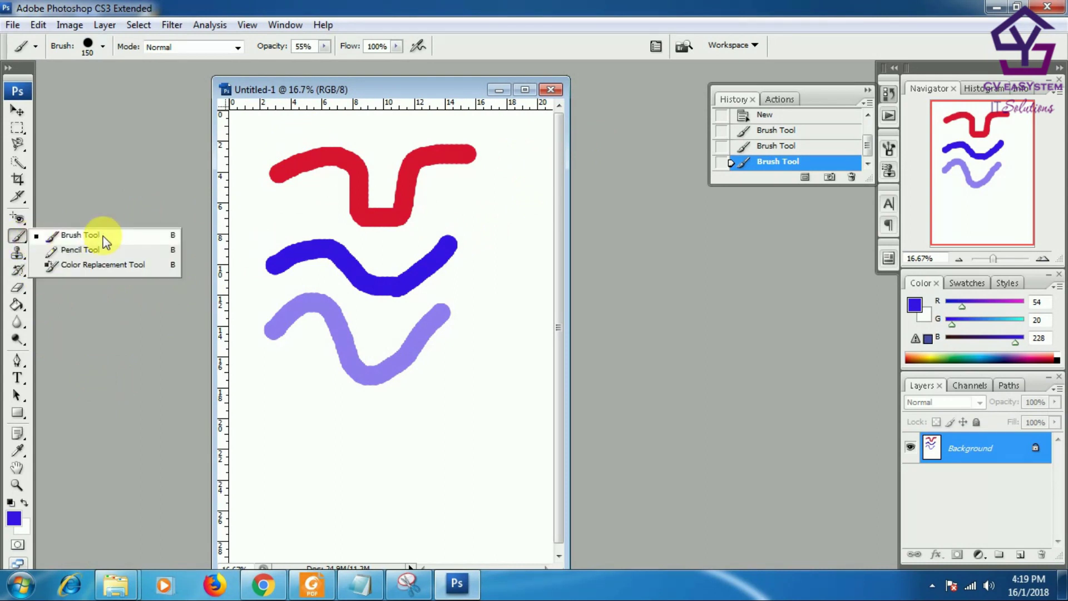
Step: Switch to the Pencil Tool, set cyan as foreground, and draw a faint cyan line below the wave
{"action": "left_click", "coordinate": [78, 256]}
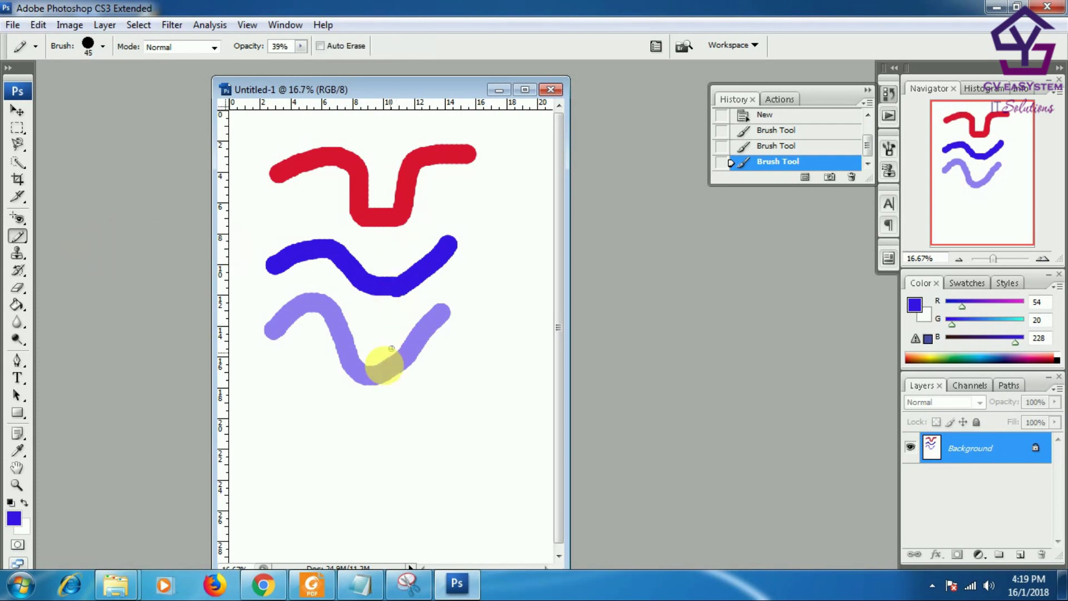
{"action": "left_click", "coordinate": [105, 49]}
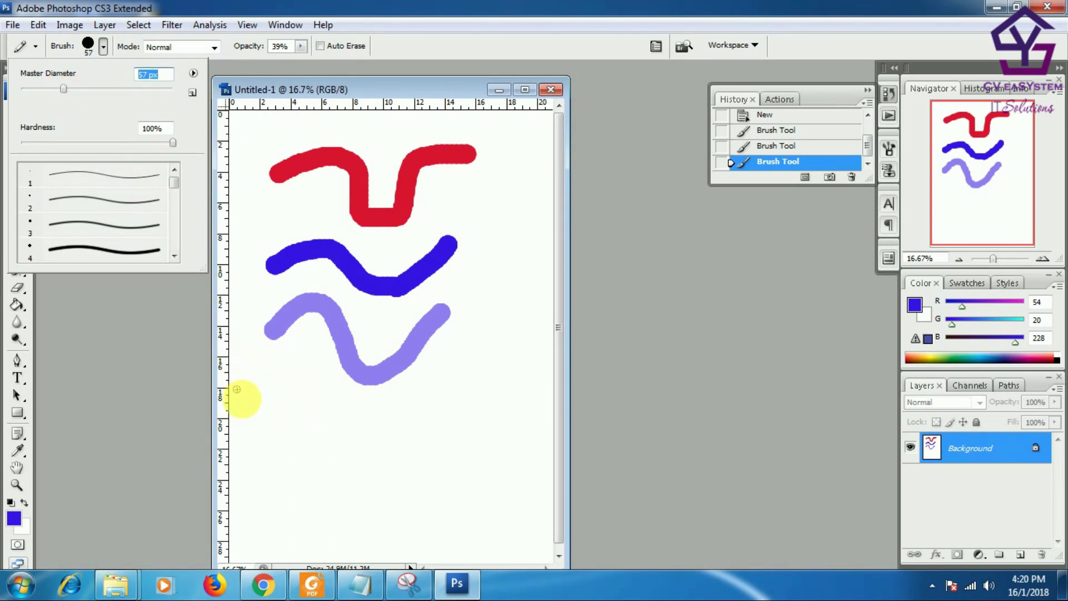
{"action": "left_click", "coordinate": [16, 518]}
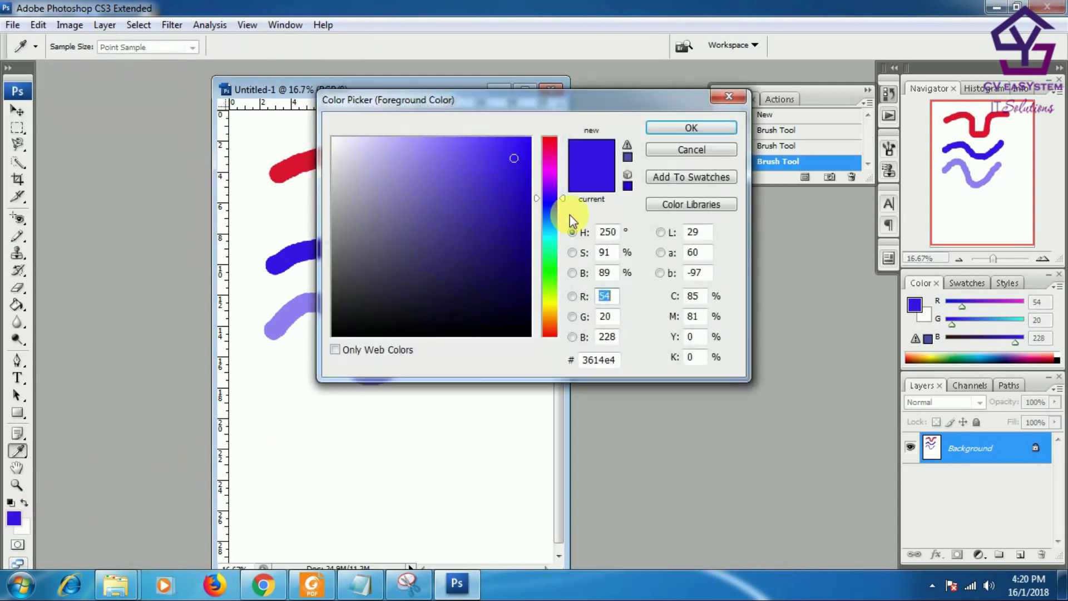
{"action": "left_click", "coordinate": [547, 239]}
{"action": "left_click", "coordinate": [690, 128]}
{"action": "mouse_move", "coordinate": [291, 432]}
{"action": "left_mouse_down"}
{"action": "mouse_move", "coordinate": [334, 411]}
{"action": "mouse_move", "coordinate": [419, 413]}
{"action": "mouse_move", "coordinate": [440, 402]}
{"action": "left_mouse_up"}
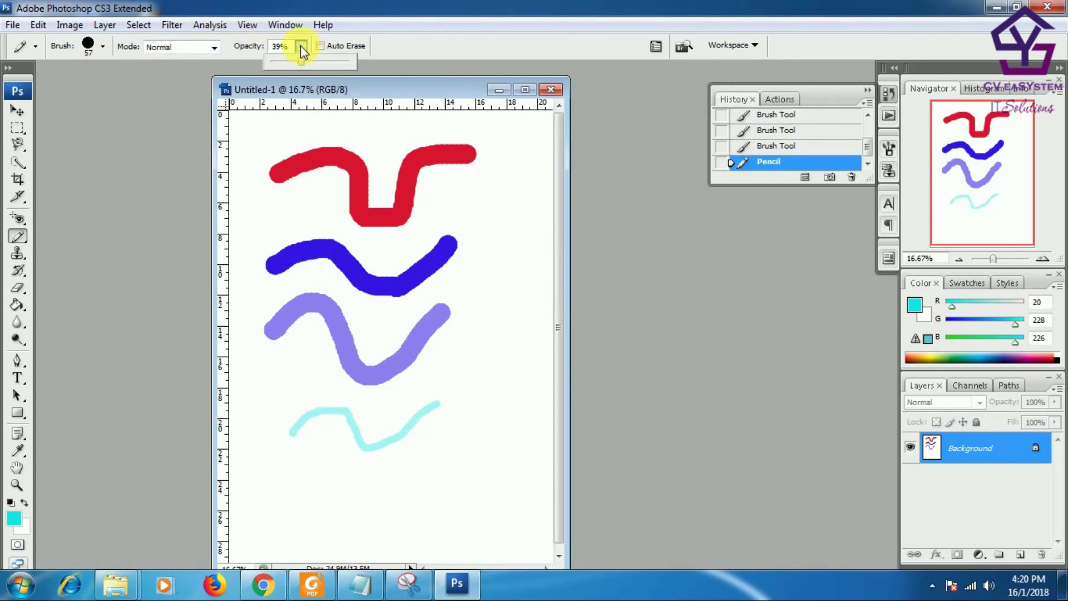
Step: Raise opacity to 84% and draw more cyan lines plus a zigzag across the red stroke
{"action": "left_click_drag", "start_coordinate": [338, 59], "coordinate": [338, 61]}
{"action": "left_click_drag", "start_coordinate": [291, 473], "coordinate": [458, 451]}
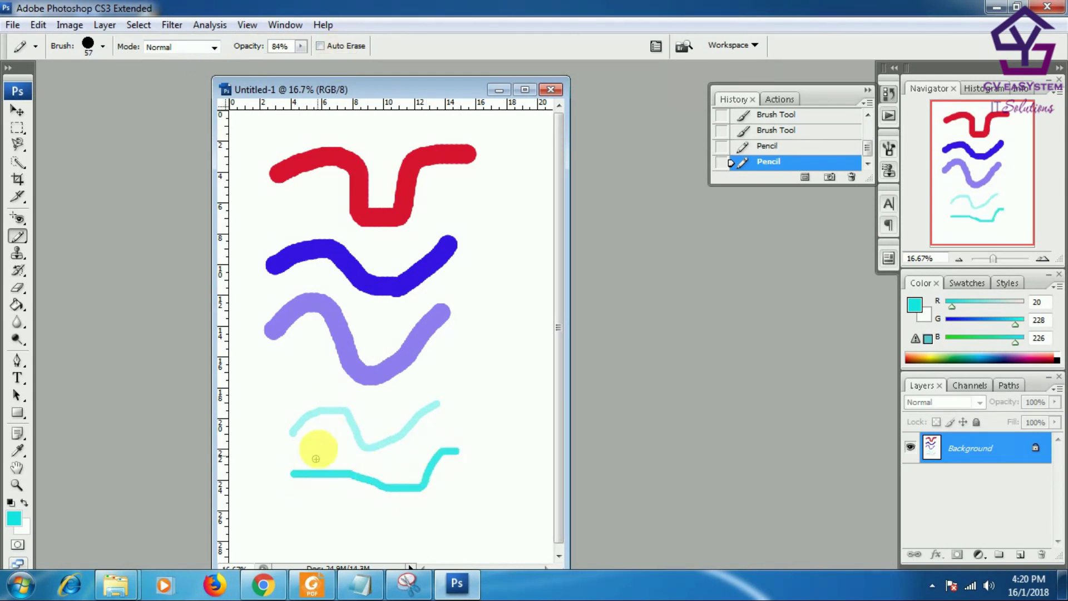
{"action": "left_click_drag", "start_coordinate": [299, 514], "coordinate": [418, 517]}
{"action": "mouse_move", "coordinate": [447, 211]}
{"action": "left_mouse_down"}
{"action": "mouse_move", "coordinate": [490, 262]}
{"action": "mouse_move", "coordinate": [456, 319]}
{"action": "left_mouse_up"}
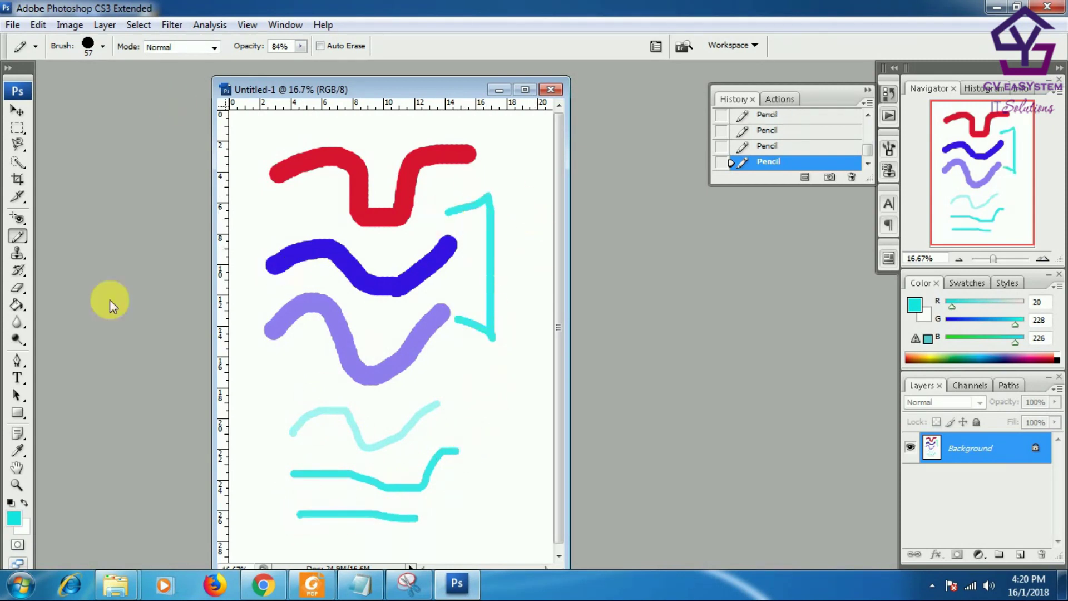
{"action": "mouse_move", "coordinate": [262, 192]}
{"action": "left_mouse_down"}
{"action": "mouse_move", "coordinate": [245, 248]}
{"action": "mouse_move", "coordinate": [445, 273]}
{"action": "left_mouse_up"}
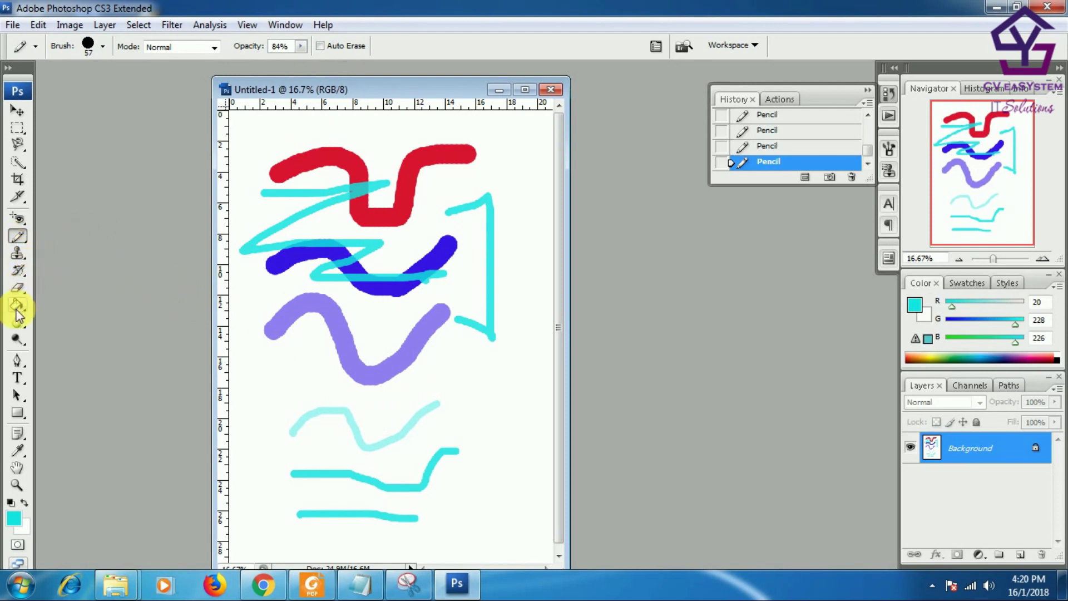
{"action": "left_click_drag", "start_coordinate": [18, 239], "coordinate": [78, 268]}
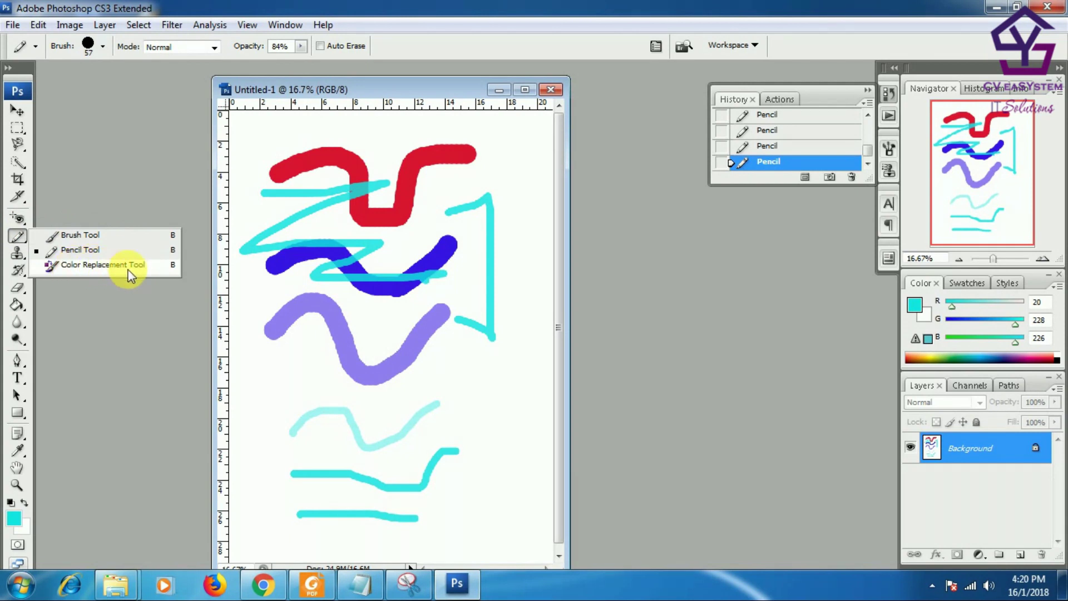
Step: Select the Color Replacement Tool, open buah2.png, and minimize the Untitled-1 canvas
{"action": "left_click", "coordinate": [92, 264]}
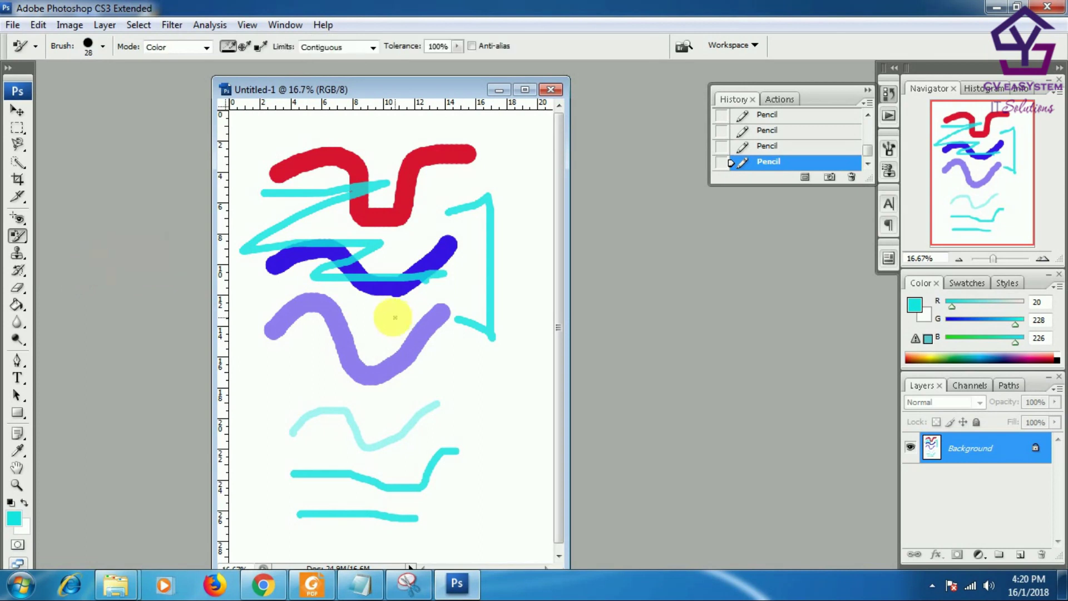
{"action": "left_click", "coordinate": [13, 26]}
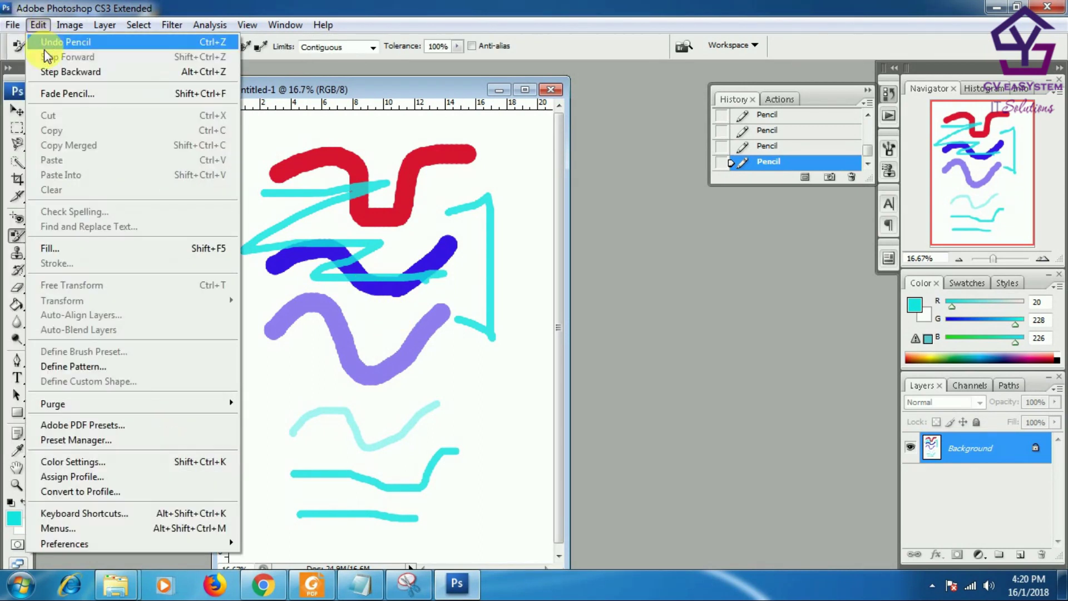
{"action": "left_click", "coordinate": [27, 57]}
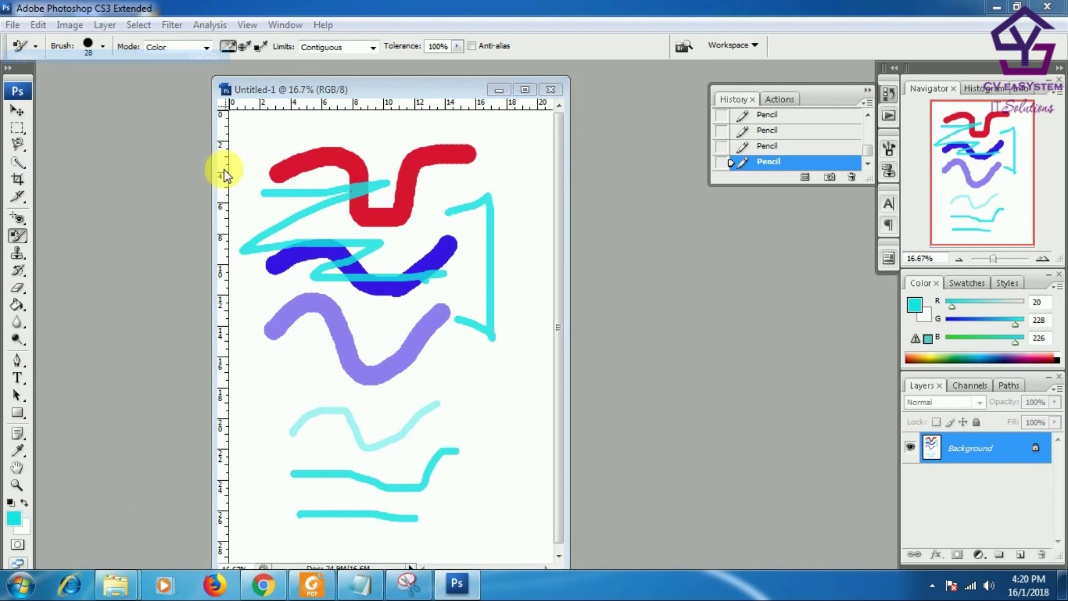
{"action": "left_click", "coordinate": [412, 265]}
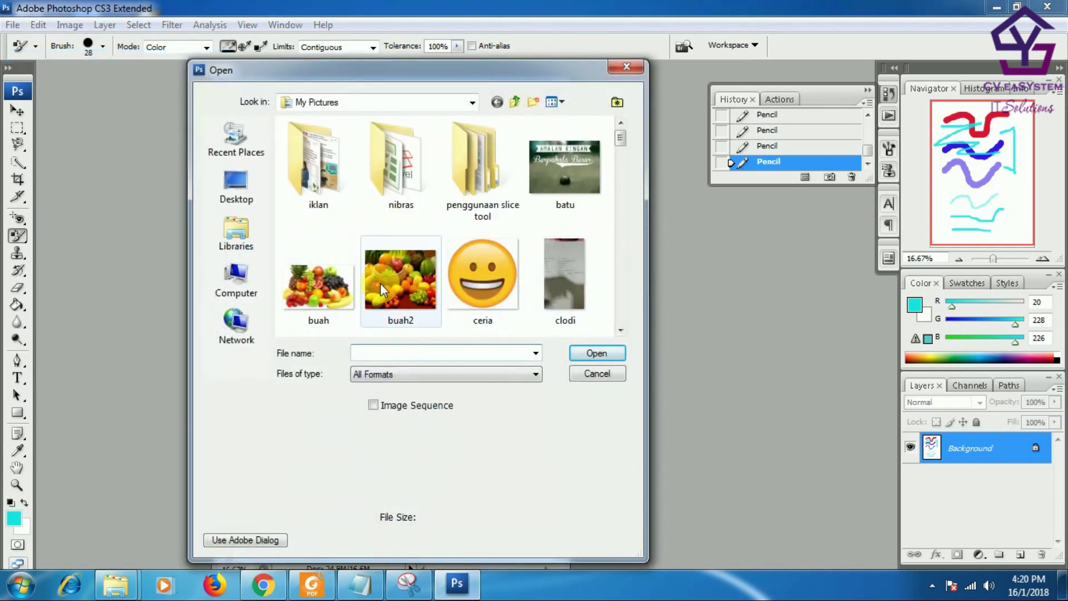
{"action": "left_click", "coordinate": [612, 359]}
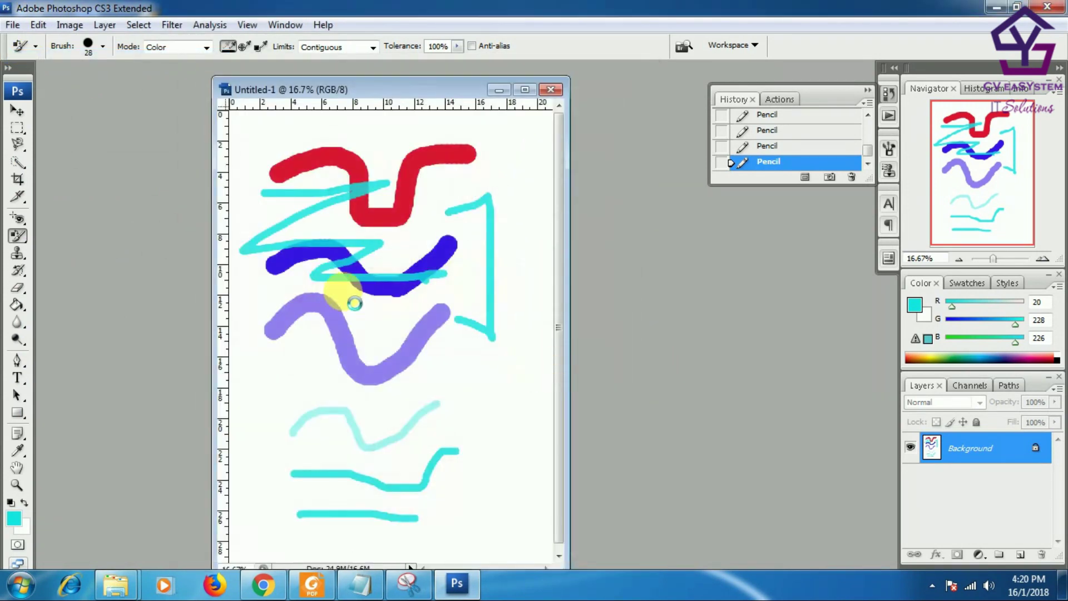
{"action": "mouse_move", "coordinate": [395, 84]}
{"action": "left_mouse_down"}
{"action": "mouse_move", "coordinate": [508, 103]}
{"action": "mouse_move", "coordinate": [493, 206]}
{"action": "mouse_move", "coordinate": [491, 137]}
{"action": "left_mouse_up"}
{"action": "left_click", "coordinate": [499, 92]}
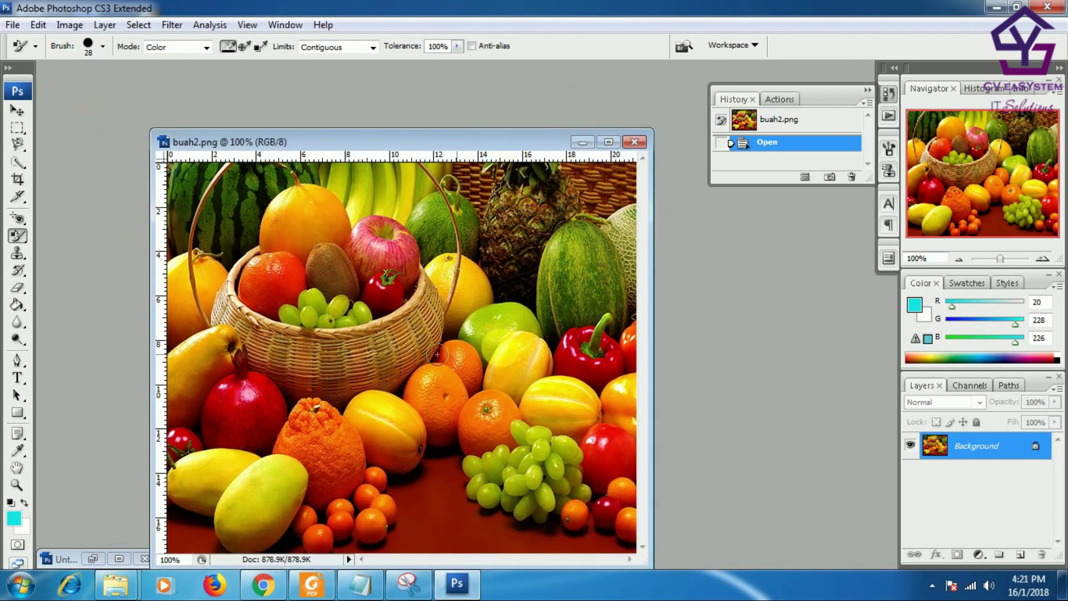
Step: Set green as foreground, keep Color mode, raise tolerance near 100%, and paint over the papaya and orange
{"action": "left_click", "coordinate": [14, 518]}
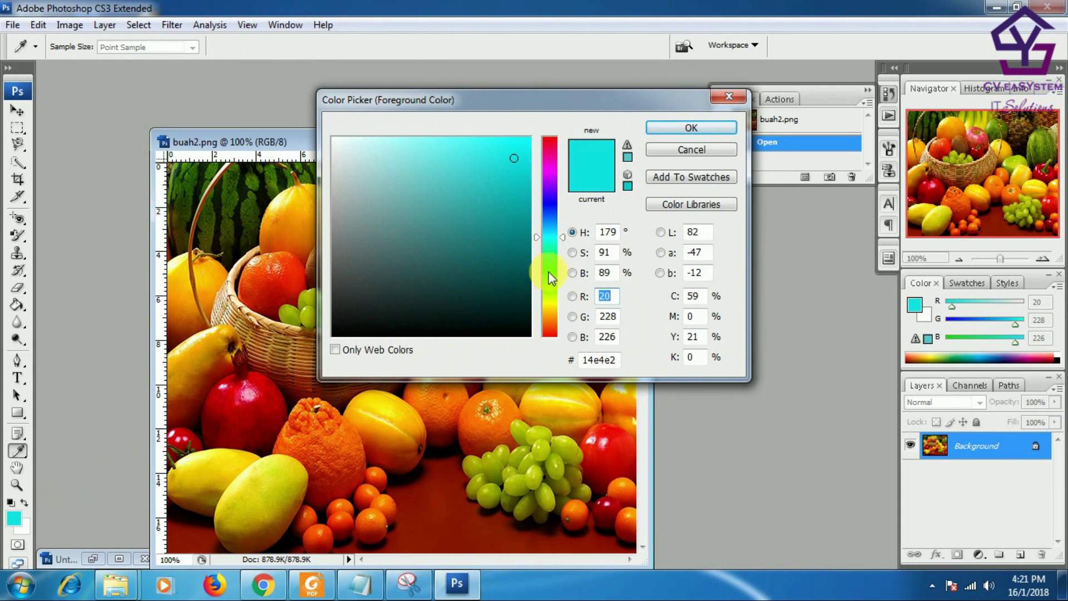
{"action": "left_click", "coordinate": [549, 273]}
{"action": "left_click", "coordinate": [691, 128]}
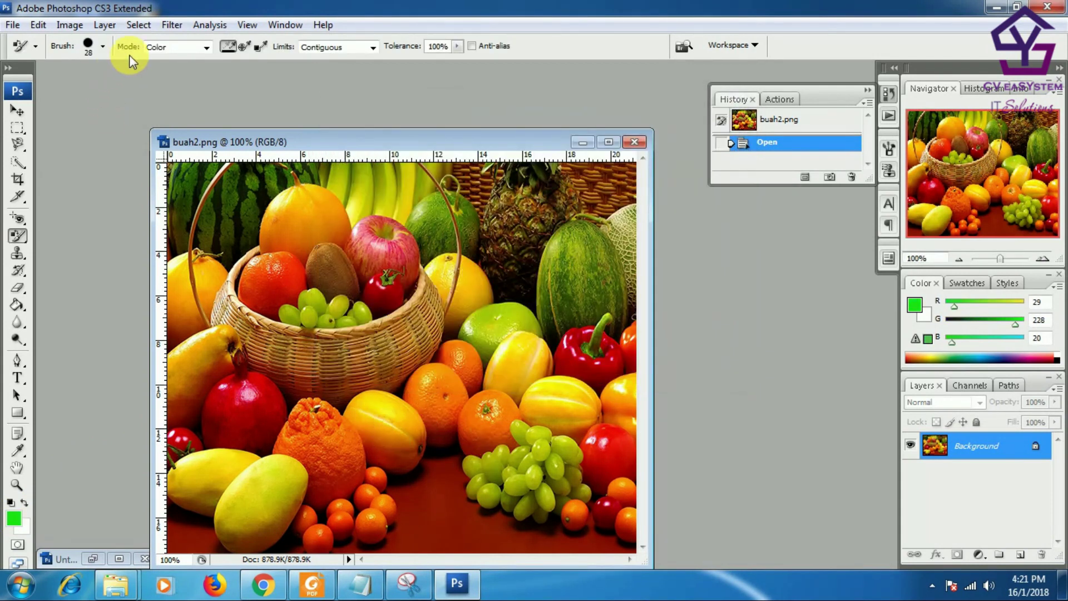
{"action": "left_click", "coordinate": [173, 47]}
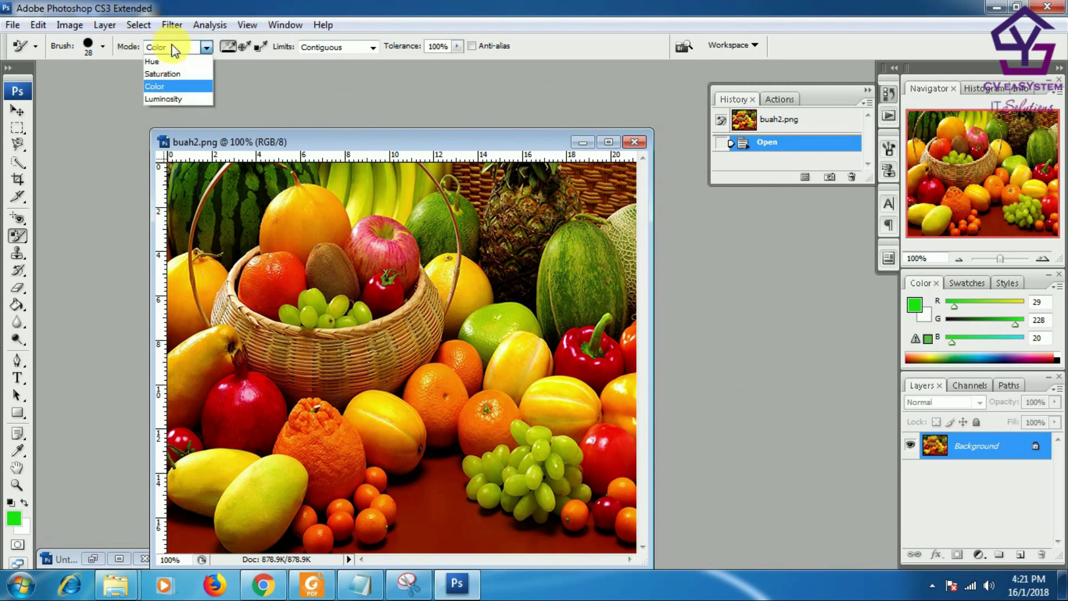
{"action": "left_click", "coordinate": [167, 88]}
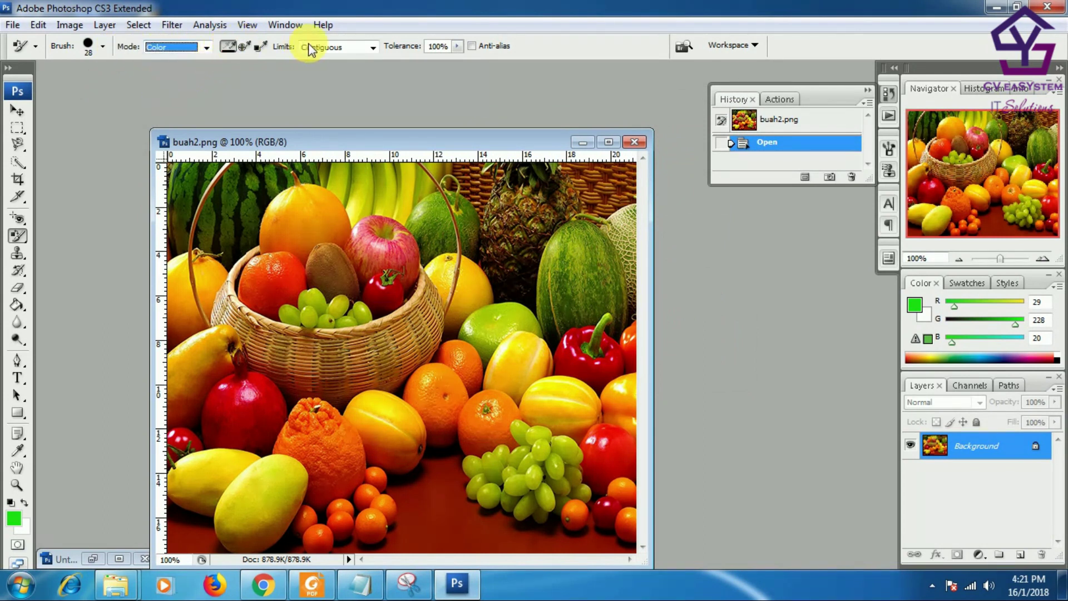
{"action": "left_click", "coordinate": [456, 47]}
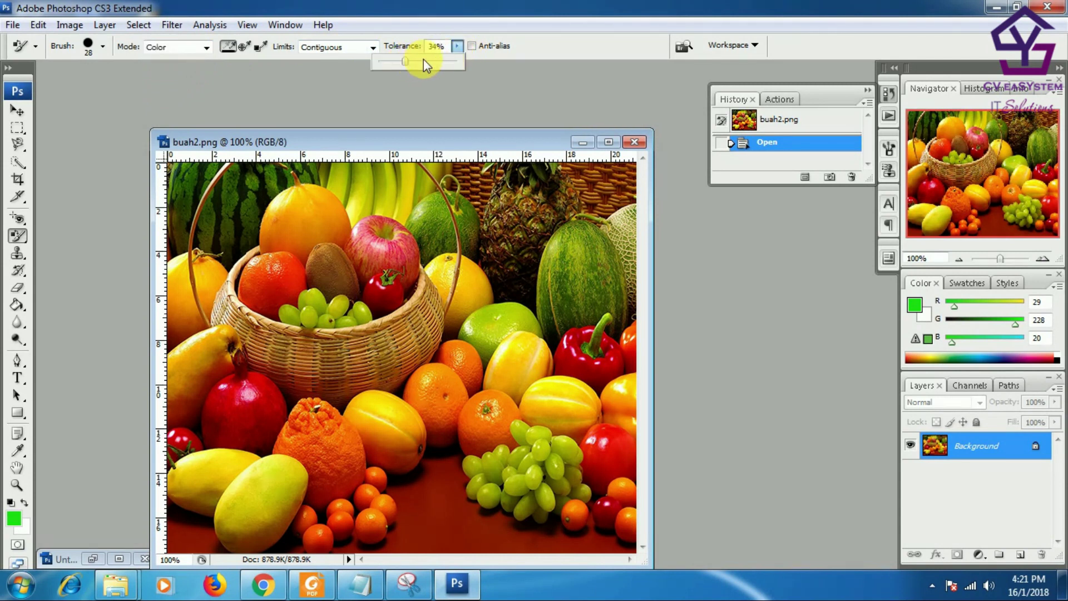
{"action": "left_click_drag", "start_coordinate": [424, 63], "coordinate": [459, 62]}
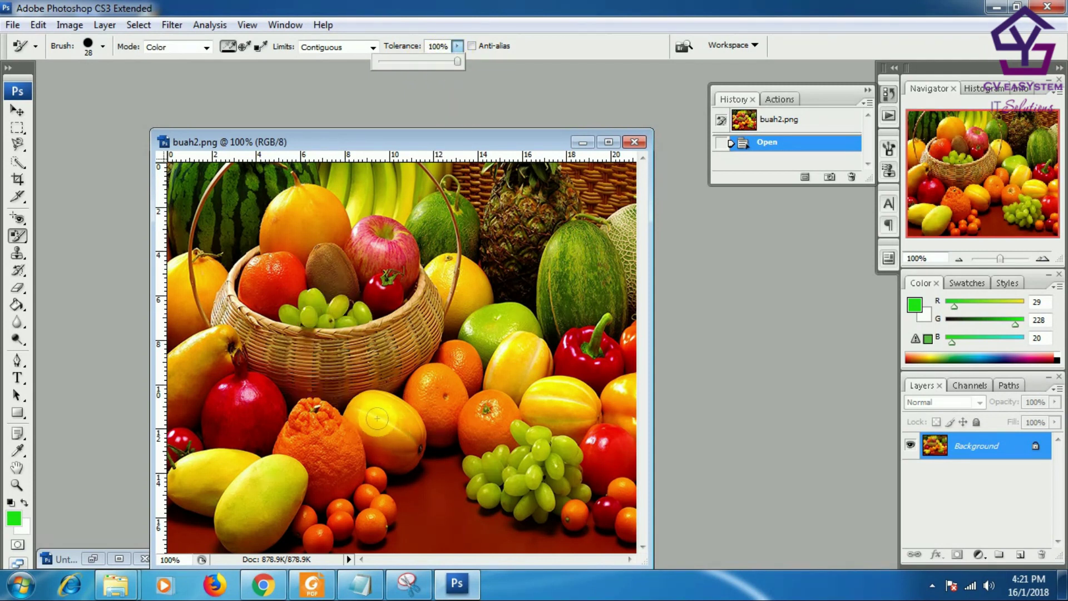
{"action": "mouse_move", "coordinate": [374, 413]}
{"action": "left_mouse_down"}
{"action": "mouse_move", "coordinate": [345, 402]}
{"action": "mouse_move", "coordinate": [267, 455]}
{"action": "mouse_move", "coordinate": [337, 530]}
{"action": "mouse_move", "coordinate": [212, 516]}
{"action": "mouse_move", "coordinate": [333, 497]}
{"action": "mouse_move", "coordinate": [377, 505]}
{"action": "mouse_move", "coordinate": [478, 484]}
{"action": "mouse_move", "coordinate": [509, 455]}
{"action": "left_mouse_up"}
Step: Lower tolerance to 19% and paint green over the apple, bananas, lime, basket and orange
{"action": "mouse_move", "coordinate": [280, 235]}
{"action": "left_mouse_down"}
{"action": "mouse_move", "coordinate": [249, 251]}
{"action": "mouse_move", "coordinate": [291, 270]}
{"action": "left_mouse_up"}
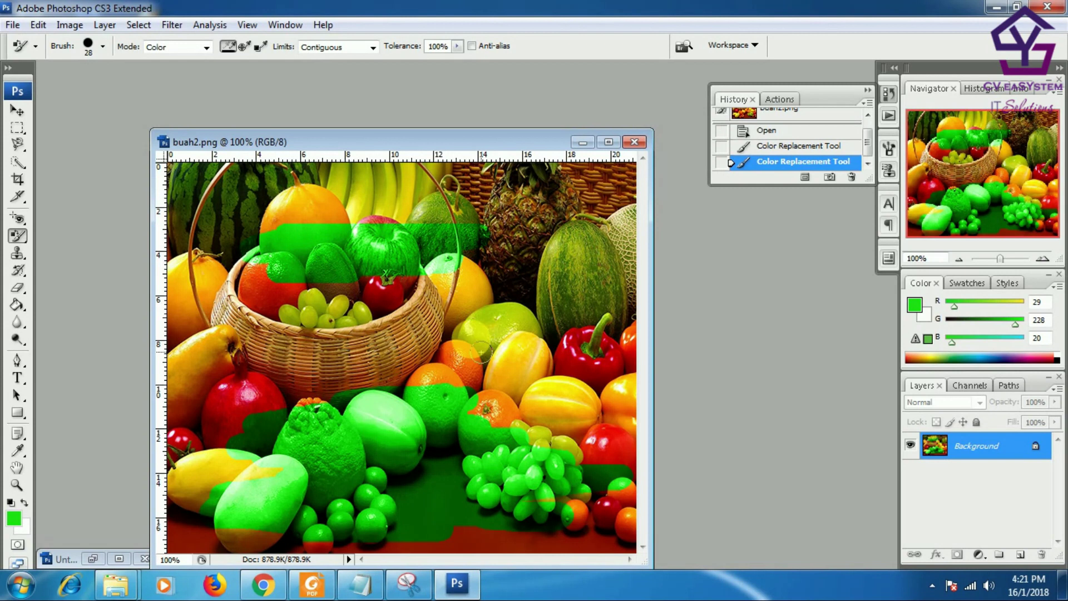
{"action": "left_click", "coordinate": [456, 47]}
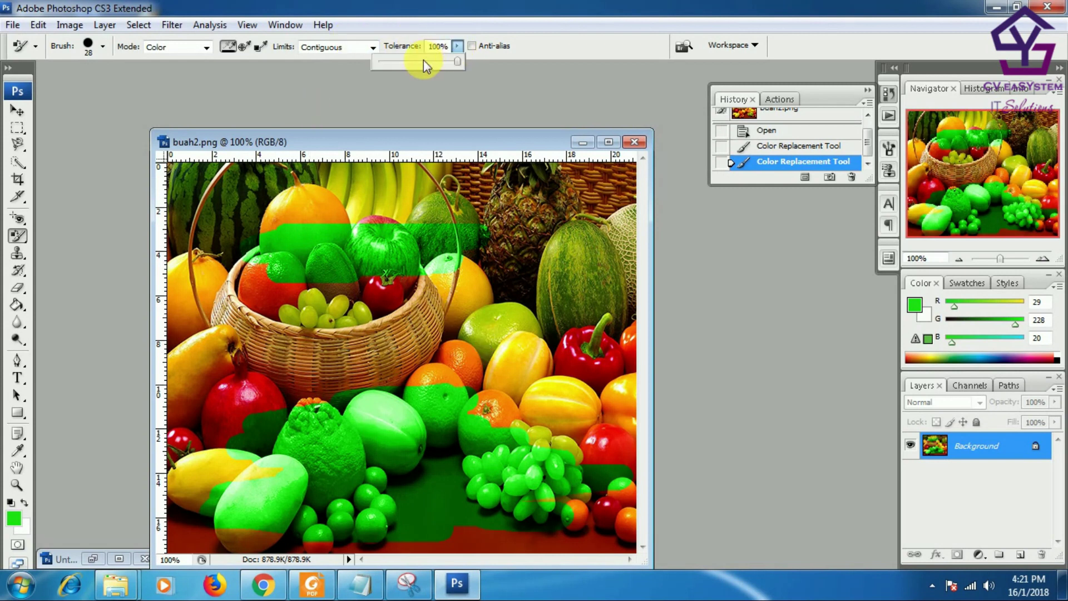
{"action": "left_click_drag", "start_coordinate": [393, 62], "coordinate": [392, 63]}
{"action": "left_click_drag", "start_coordinate": [409, 182], "coordinate": [433, 189]}
{"action": "left_click_drag", "start_coordinate": [516, 319], "coordinate": [368, 364]}
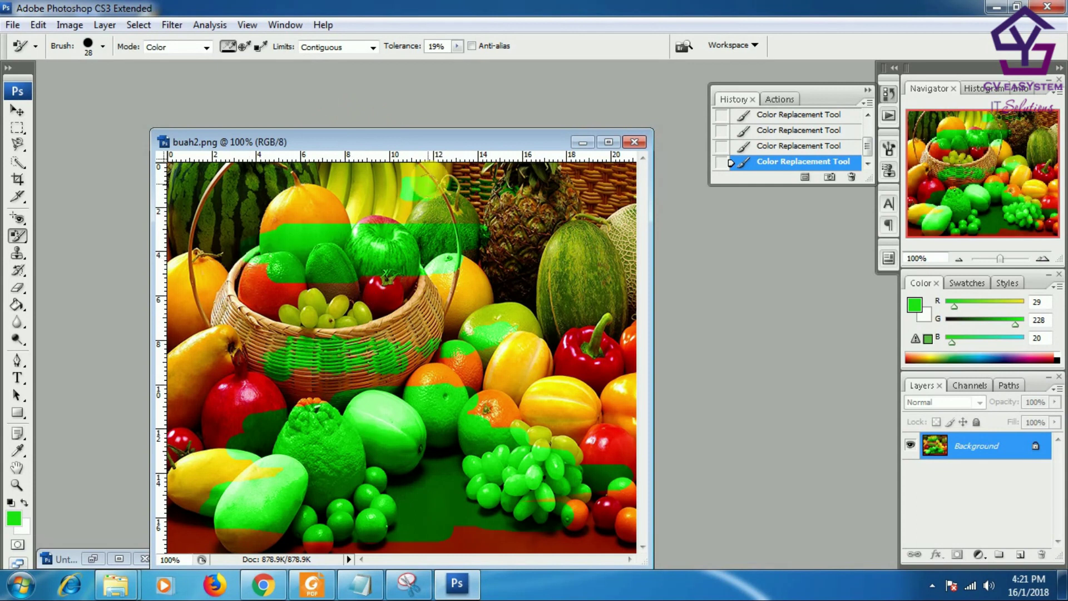
{"action": "mouse_move", "coordinate": [482, 142]}
{"action": "left_mouse_down"}
{"action": "mouse_move", "coordinate": [445, 125]}
{"action": "mouse_move", "coordinate": [471, 119]}
{"action": "left_mouse_up"}
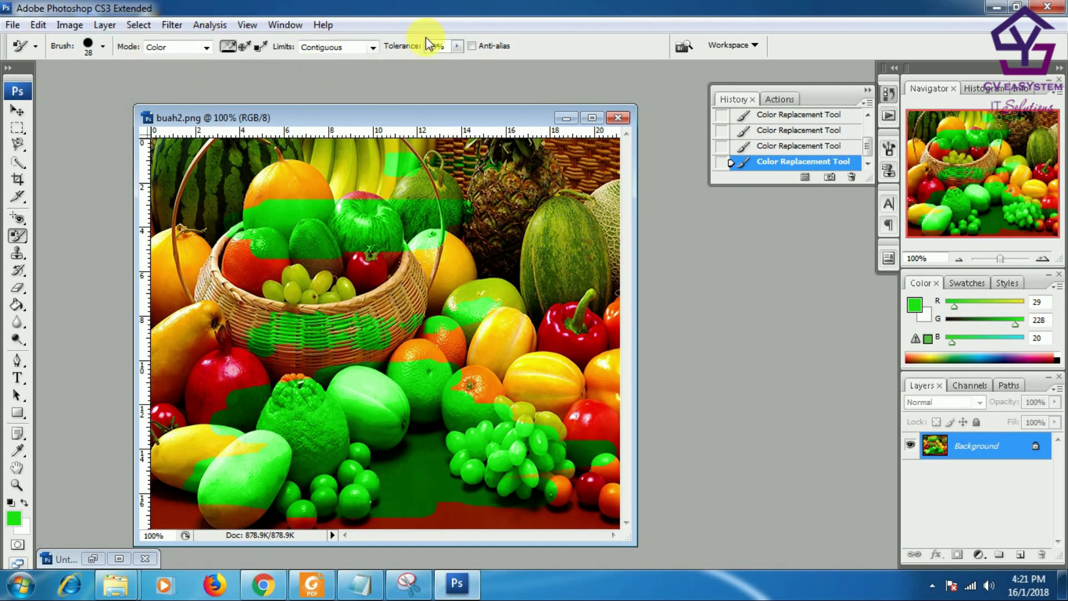
{"action": "left_click_drag", "start_coordinate": [412, 335], "coordinate": [432, 327]}
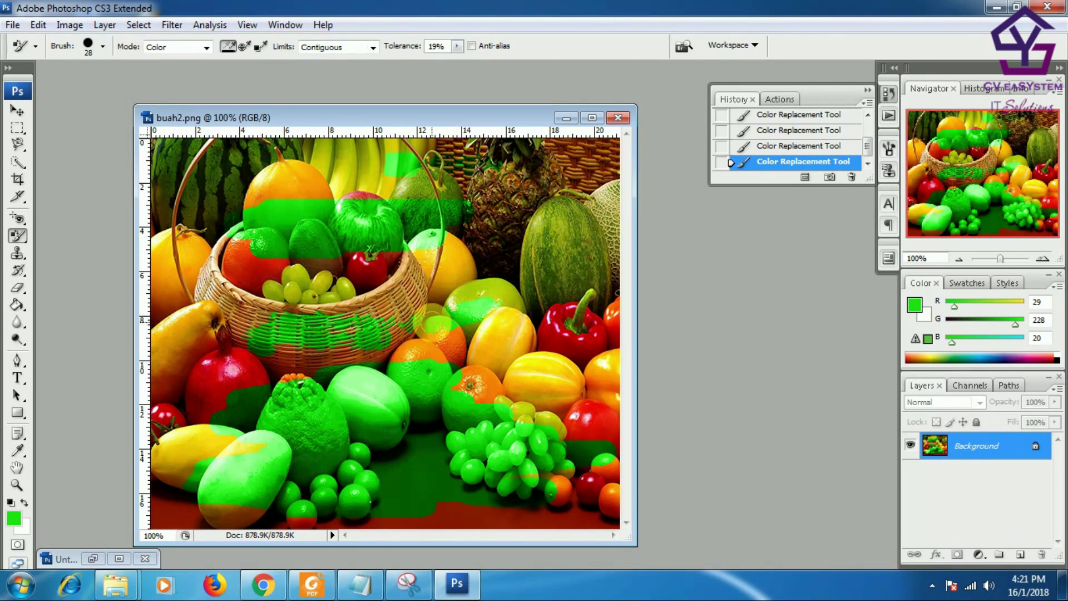